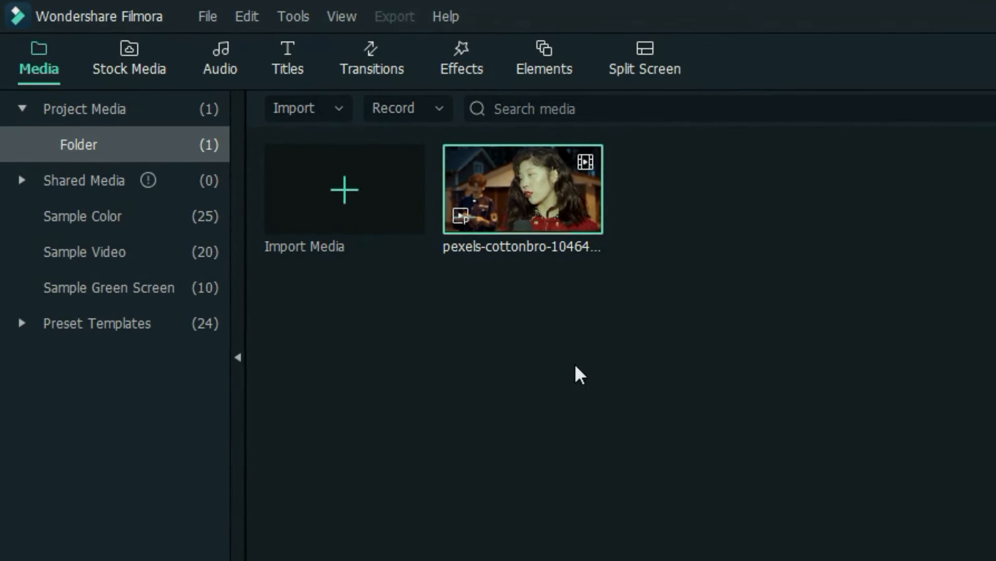
Place the pexels-cottonbro video at the start of the timeline, play it through and return the playhead to the beginning
left_click_drag(536, 177, 83, 466)
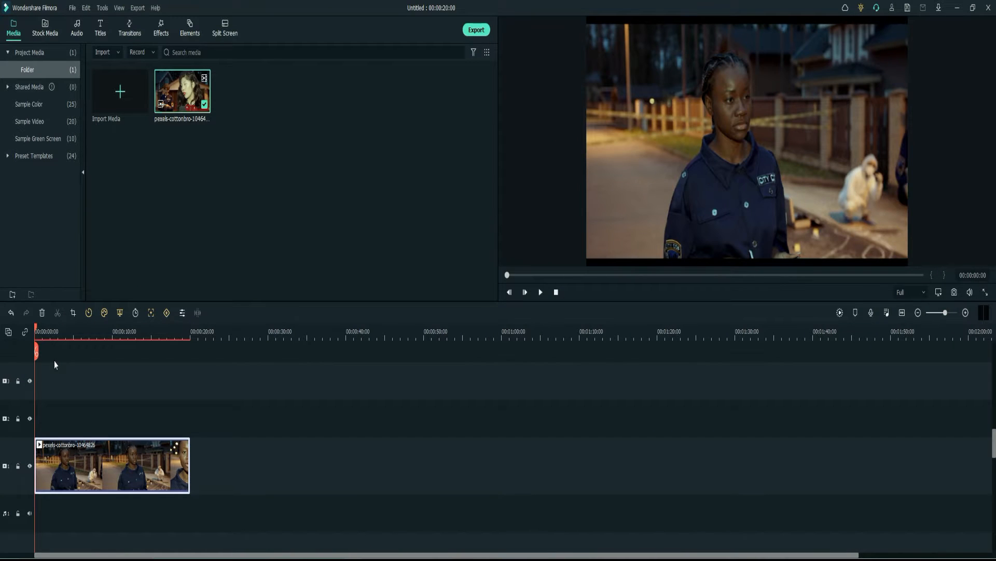
key("space")
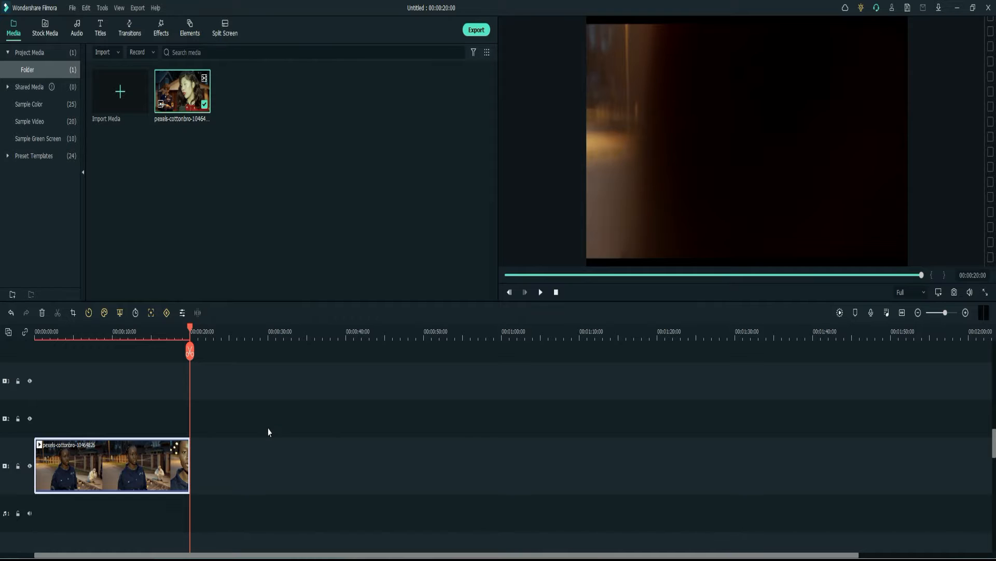
left_click(35, 335)
left_click_drag(35, 336, 36, 380)
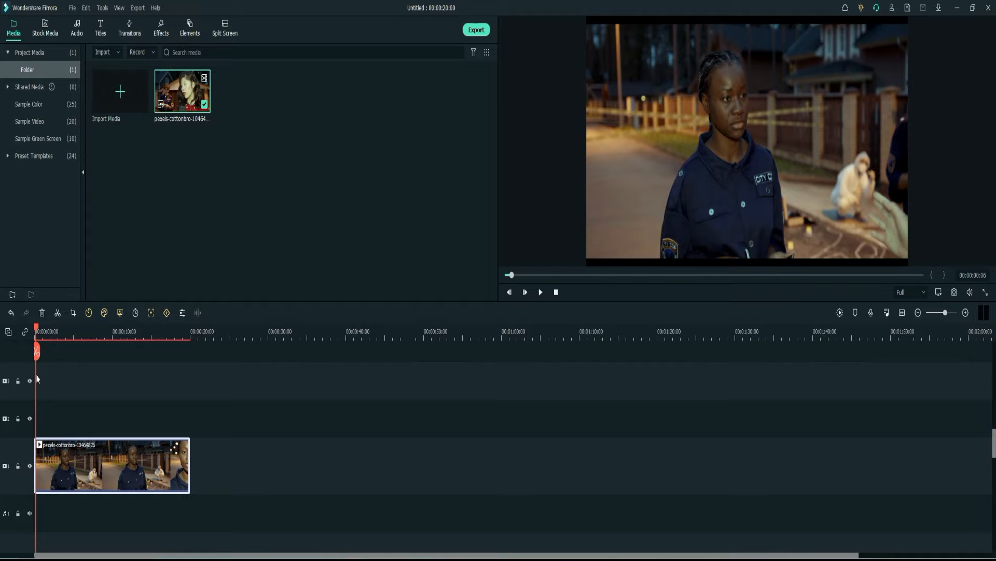
Split the clip at 00:00:02:10, where the officer leaves the frame, and again at 00:00:06:21
left_click_drag(36, 363, 54, 368)
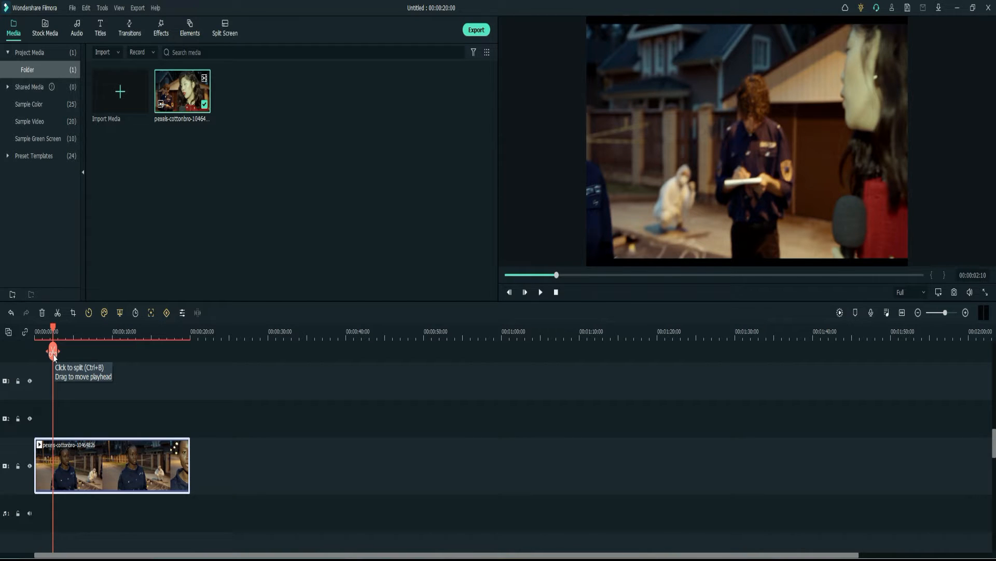
left_click(54, 357)
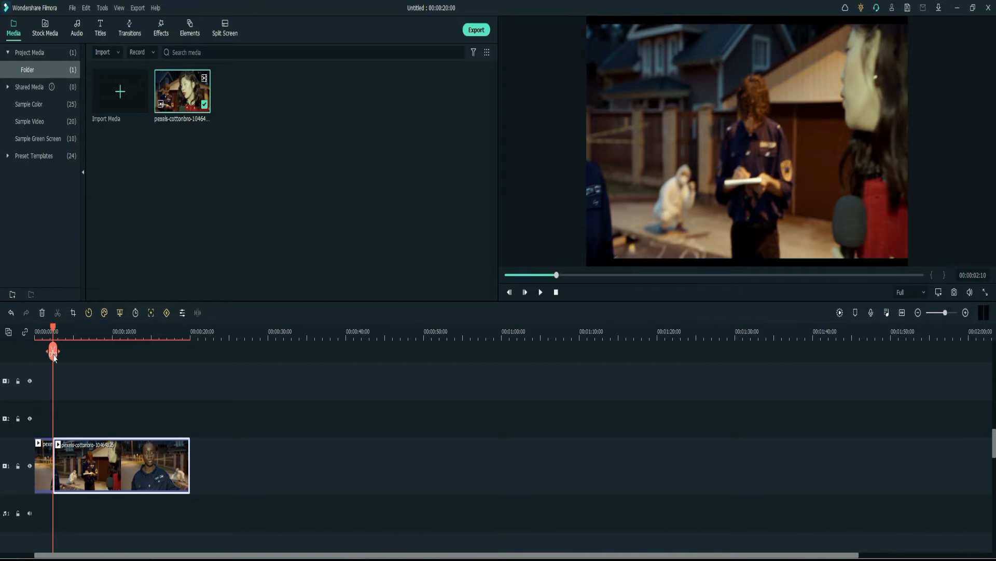
left_click(55, 331)
left_click_drag(55, 332, 89, 356)
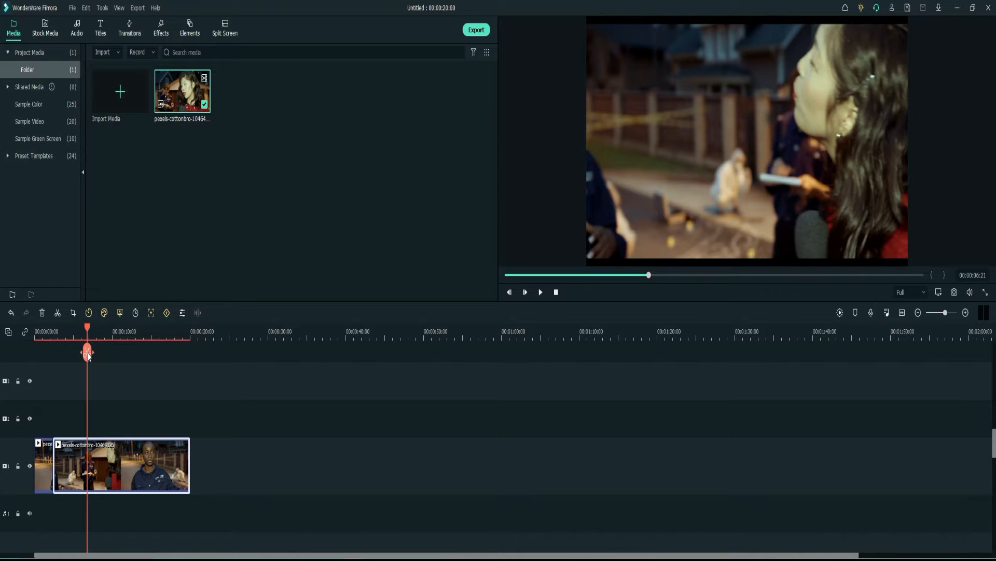
left_click(89, 355)
left_click_drag(88, 329, 89, 405)
Enable Motion Tracking on the first short clip with the playhead at its start
left_click(44, 462)
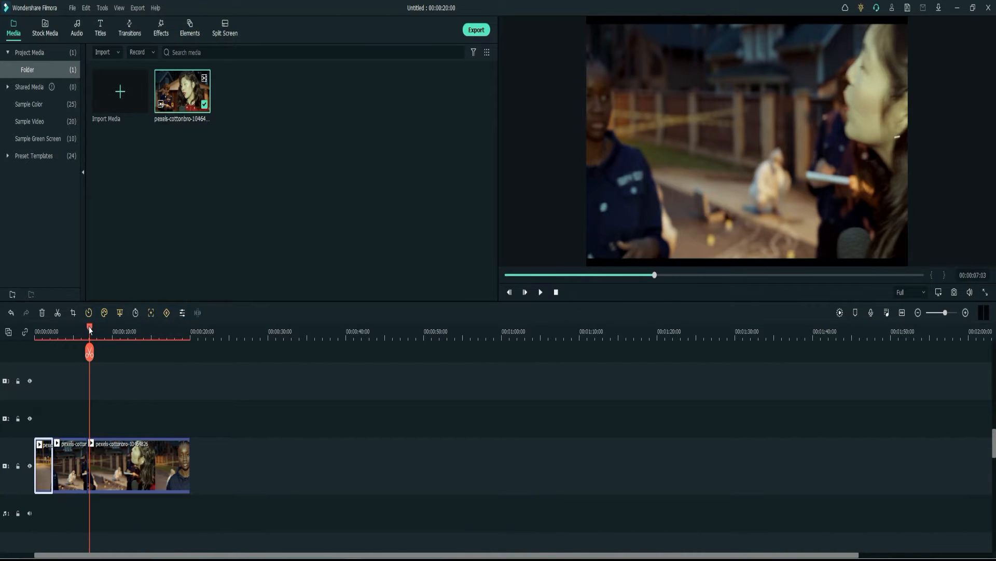
left_click_drag(90, 330, 35, 330)
right_click(44, 481)
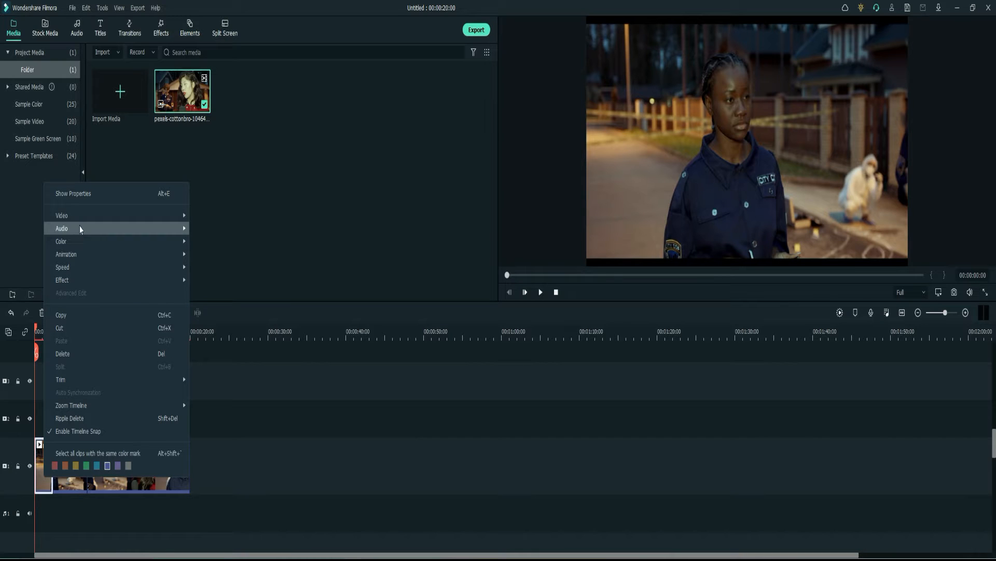
mouse_move(82, 220)
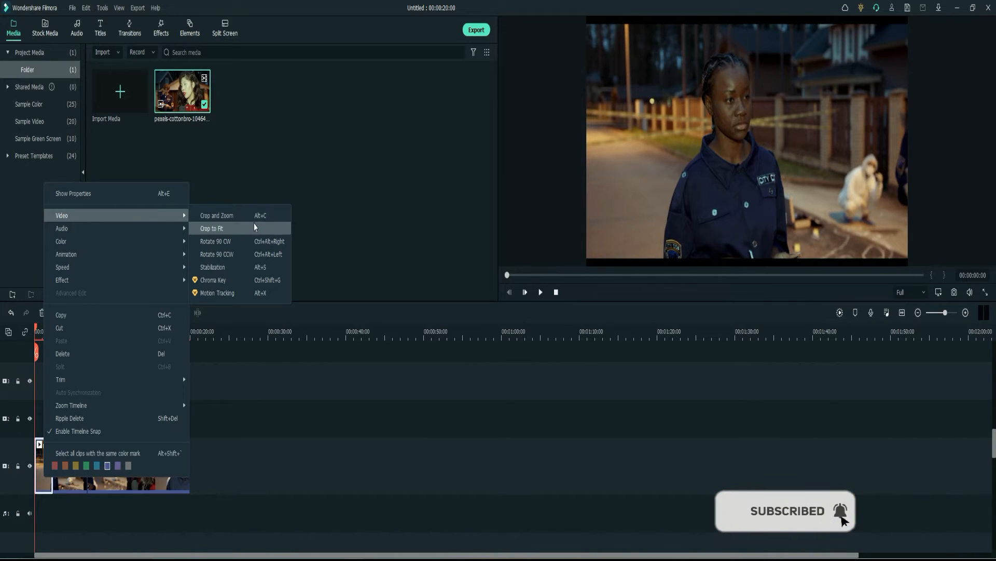
left_click(242, 294)
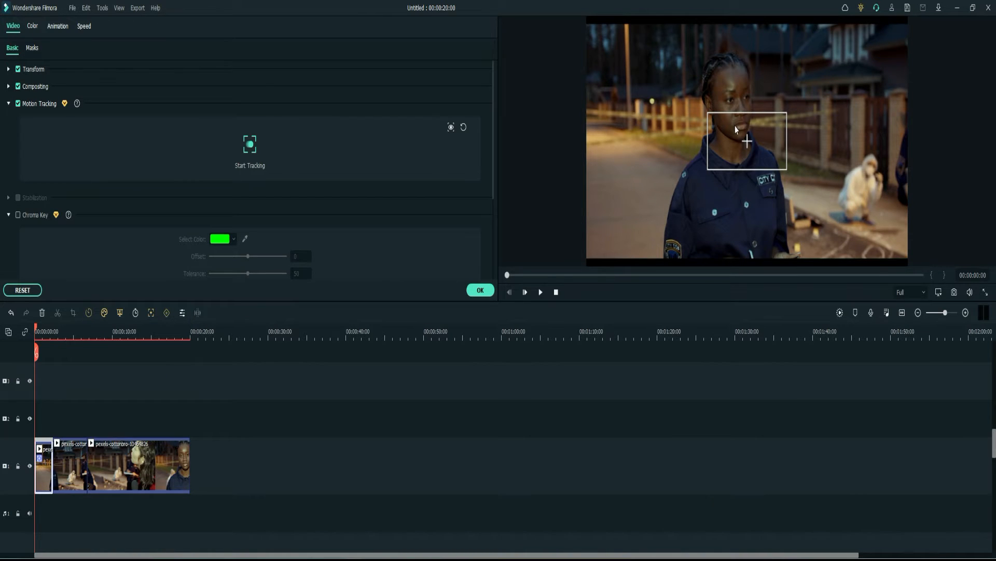
Fit the tracking box around the officer's head in the preview and run the motion tracking
mouse_move(739, 157)
left_mouse_down()
mouse_move(727, 95)
mouse_move(734, 140)
left_mouse_up()
left_click_drag(734, 100, 691, 97)
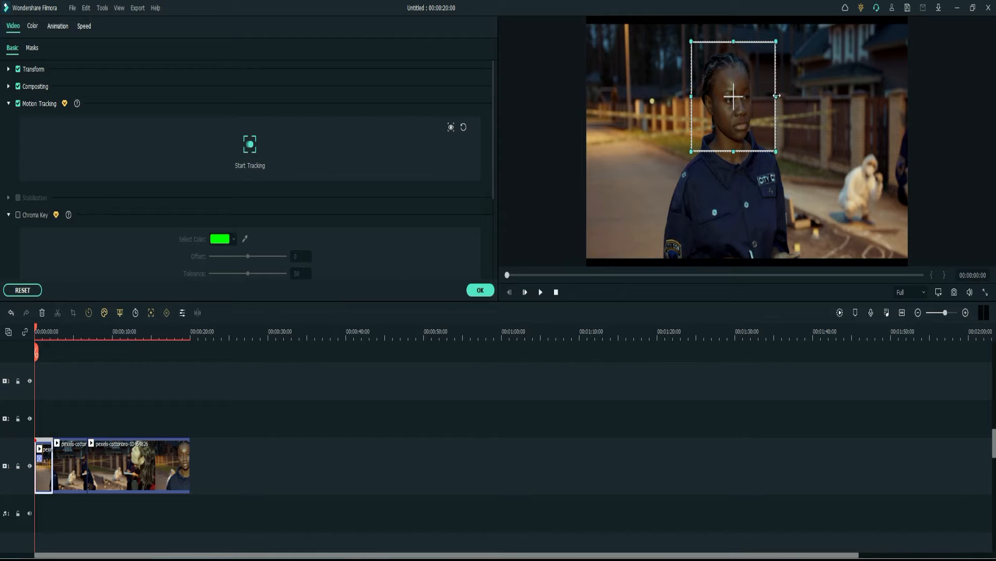
left_click_drag(778, 96, 780, 95)
left_click_drag(733, 41, 733, 34)
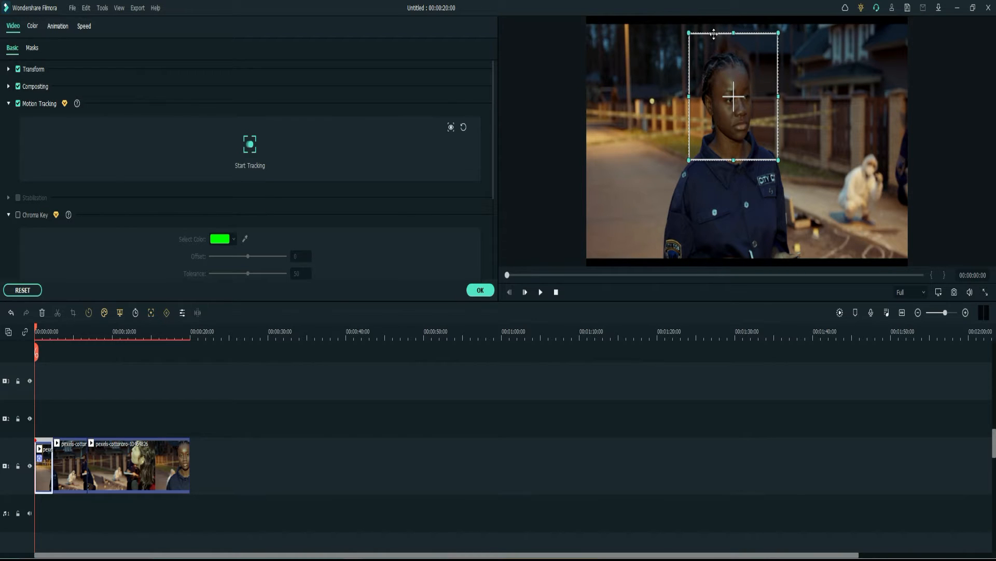
left_click(247, 149)
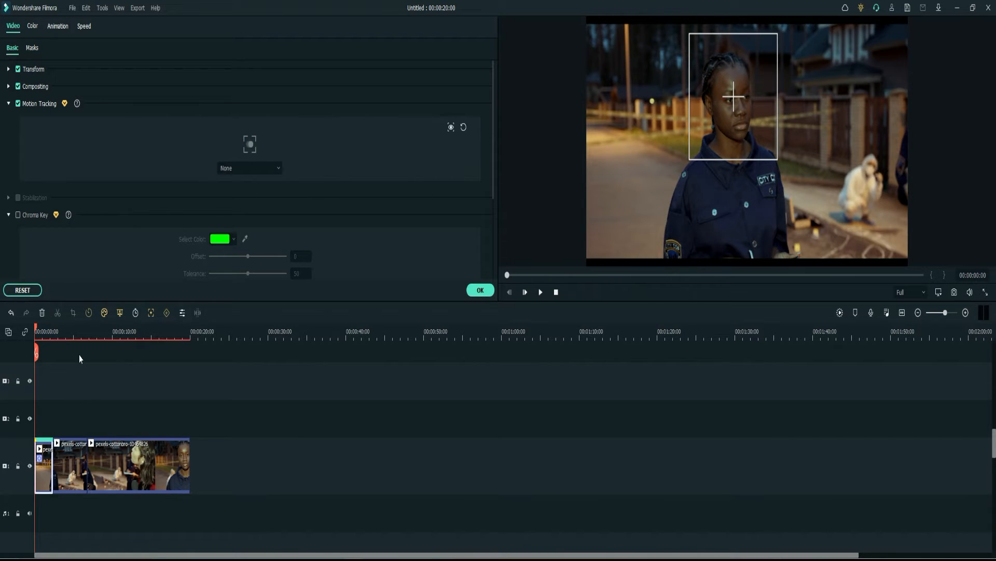
Preview the tracked section from the start, and add a mosaic to the first clip's motion track
key("space")
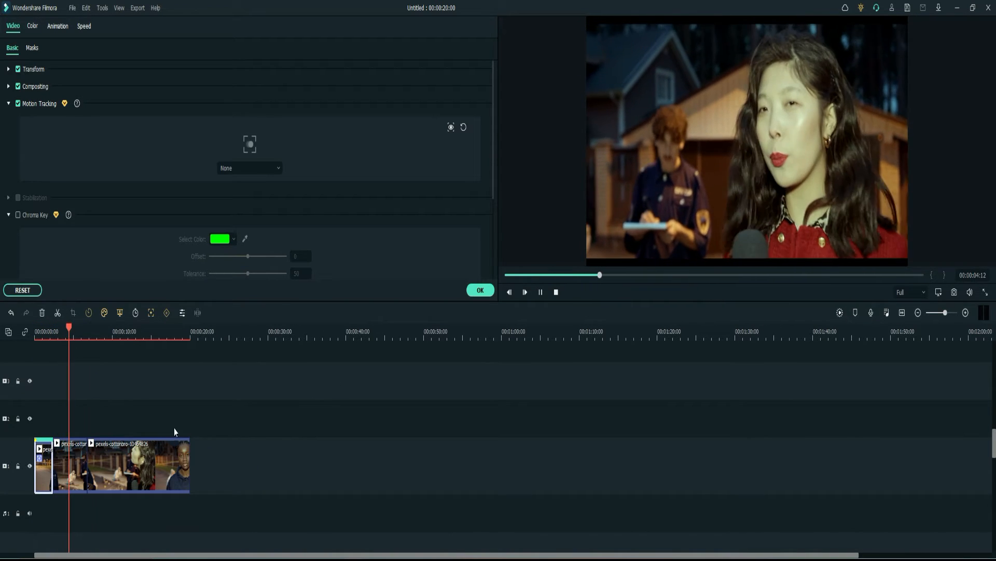
key("space")
left_click_drag(77, 328, 35, 332)
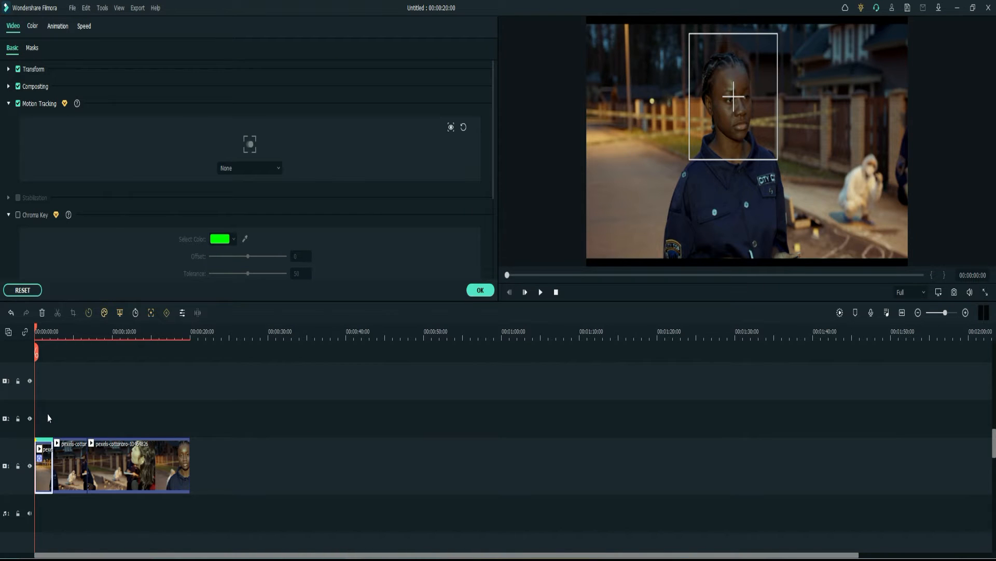
left_click(279, 169)
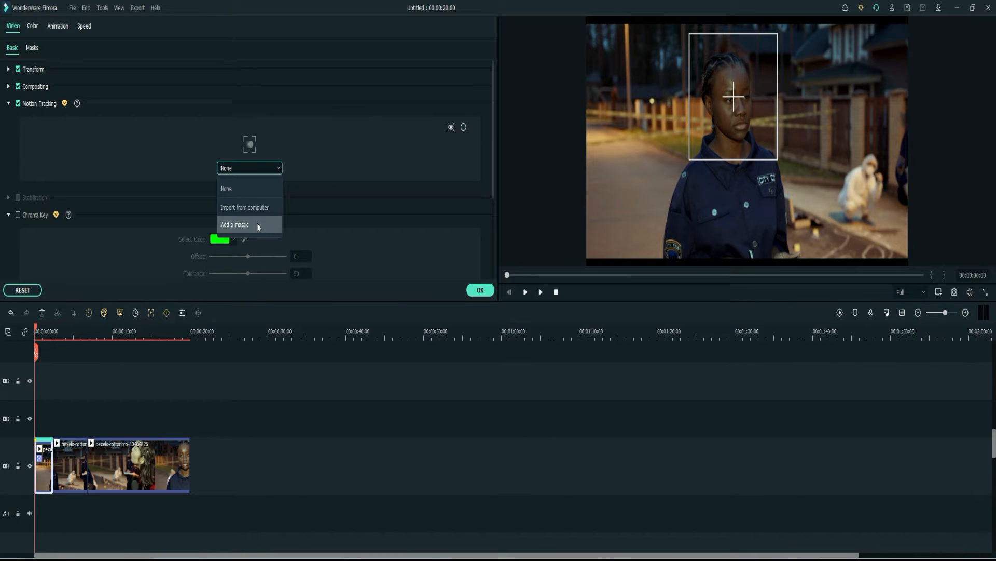
left_click(261, 225)
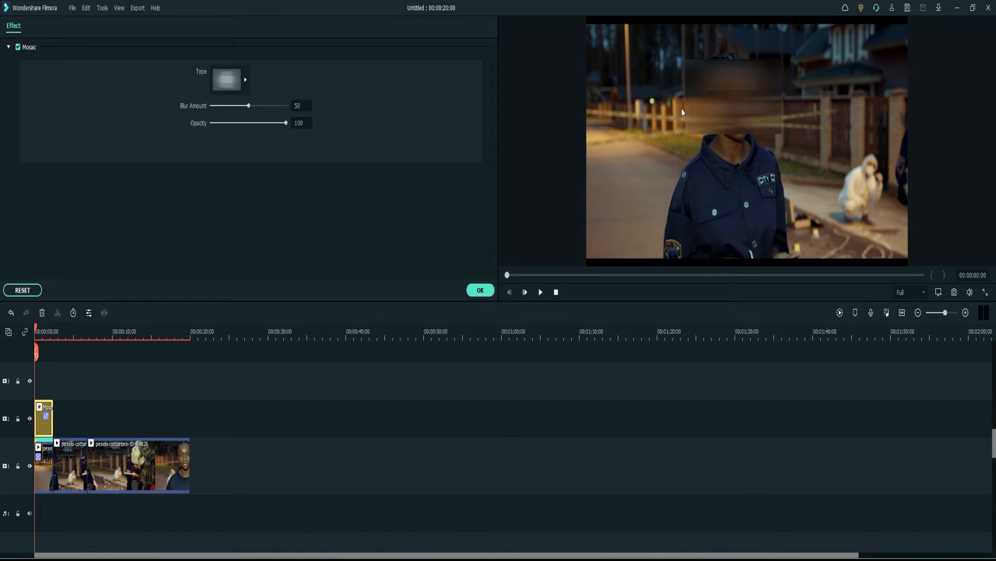
Try each of the other mosaic types on the officer's face in turn and return to the first type
left_click(246, 82)
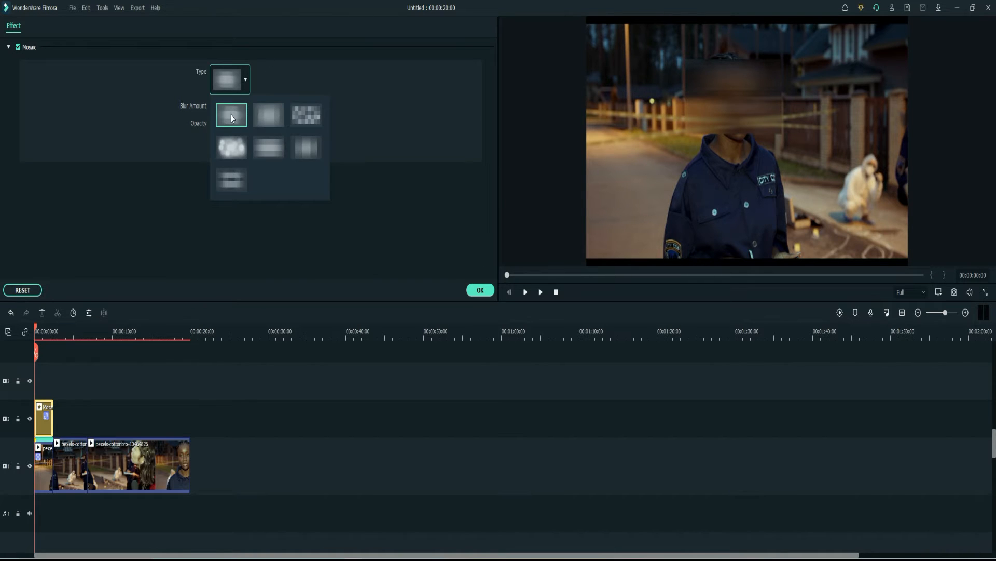
left_click(275, 123)
left_click(245, 79)
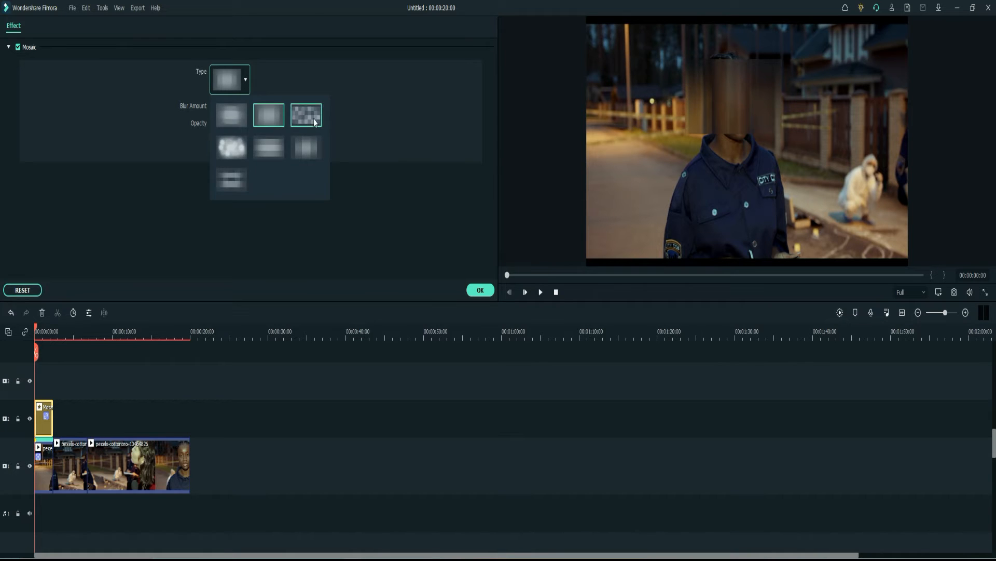
left_click(314, 122)
left_click(246, 80)
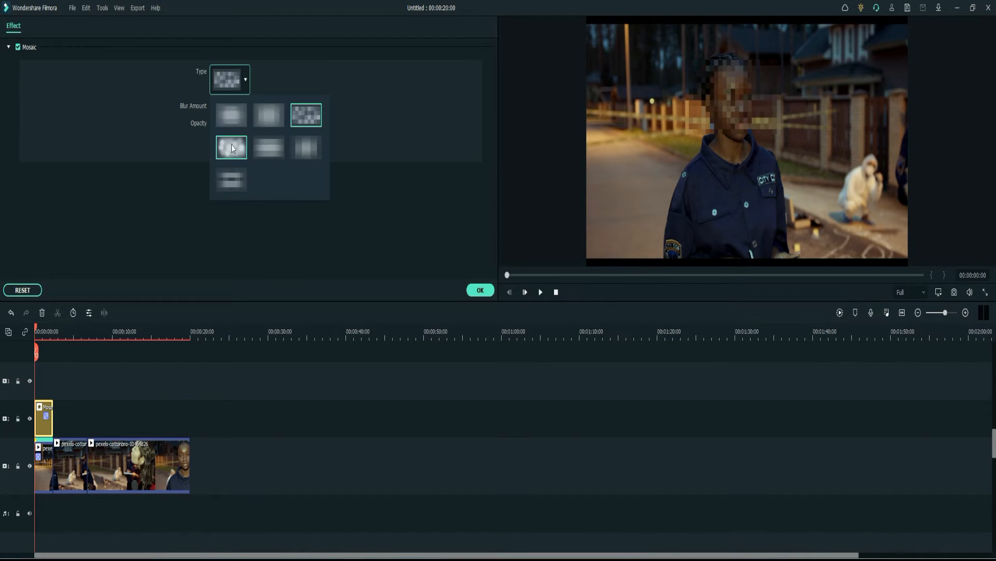
left_click(231, 147)
left_click(244, 82)
left_click(268, 147)
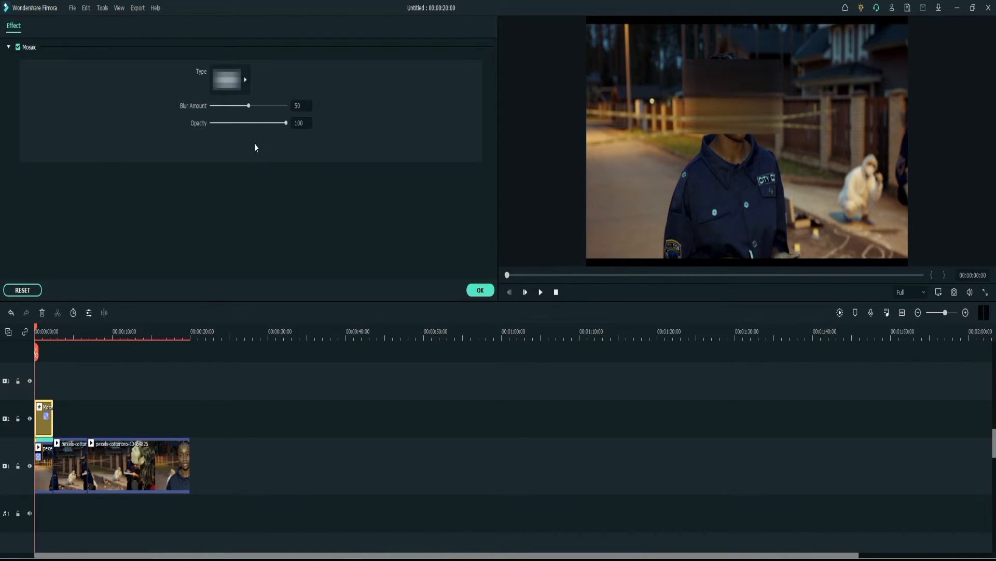
left_click(245, 81)
left_click(307, 148)
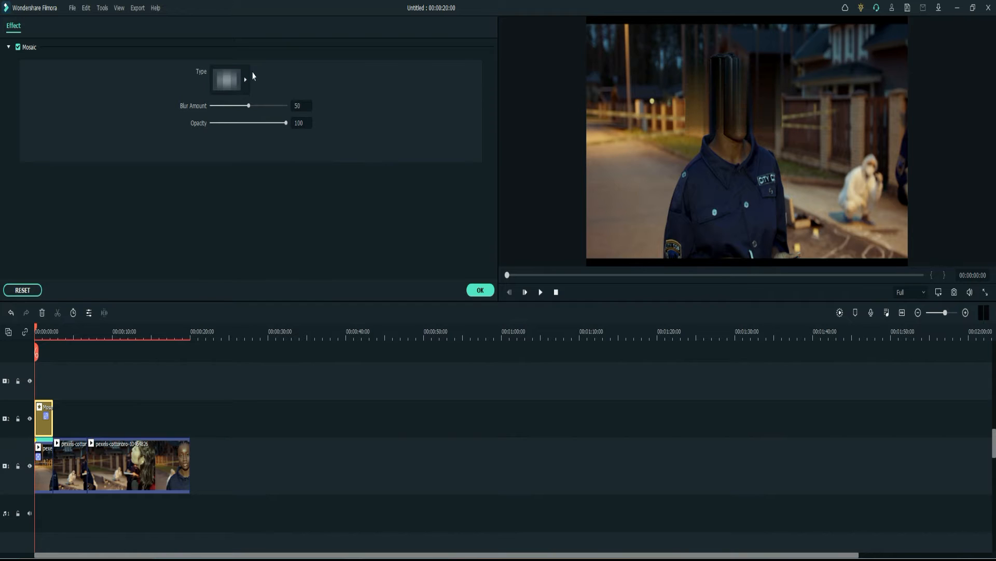
left_click(245, 81)
left_click(232, 180)
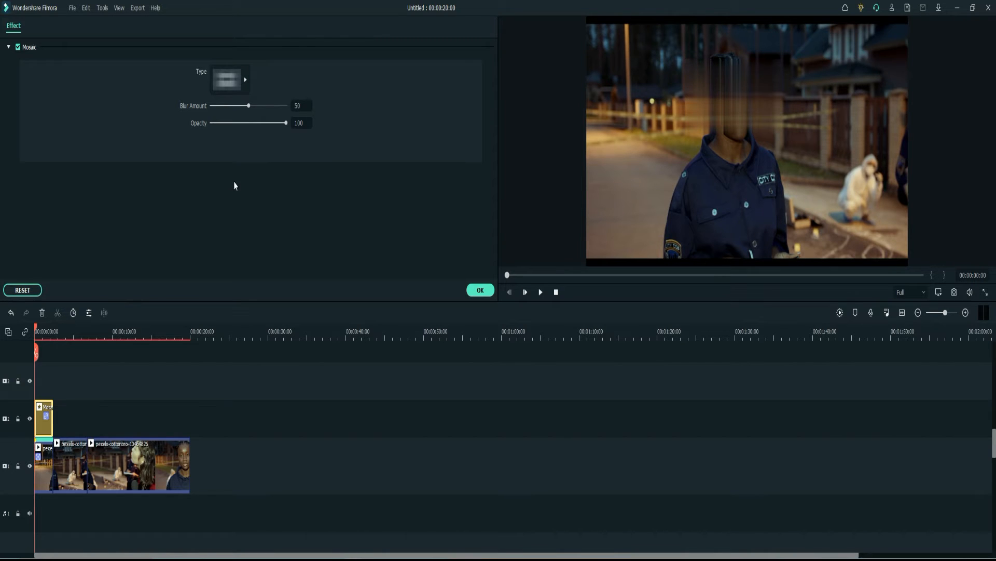
left_click(243, 86)
left_click(236, 121)
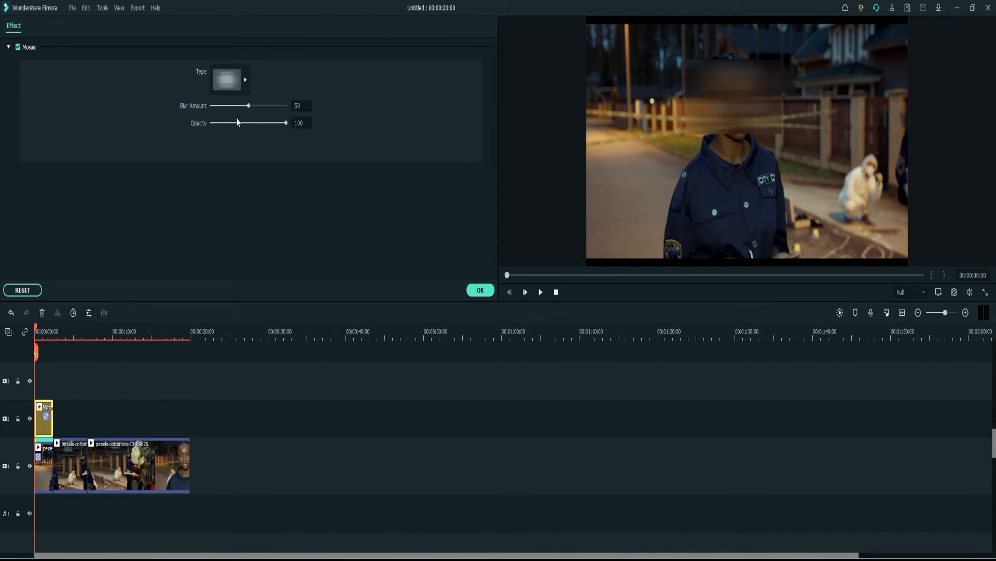
Set the mosaic's Blur Amount to 35, enlarge it vertically to cover the officer's whole head, and apply the settings
mouse_move(250, 109)
left_mouse_down()
mouse_move(223, 115)
mouse_move(231, 114)
left_mouse_up()
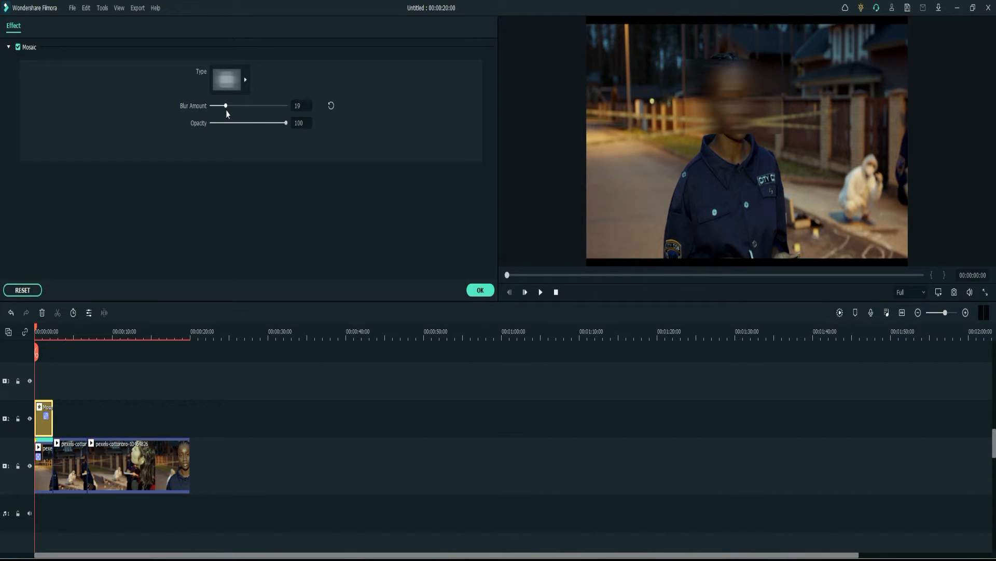
left_click_drag(228, 112, 234, 113)
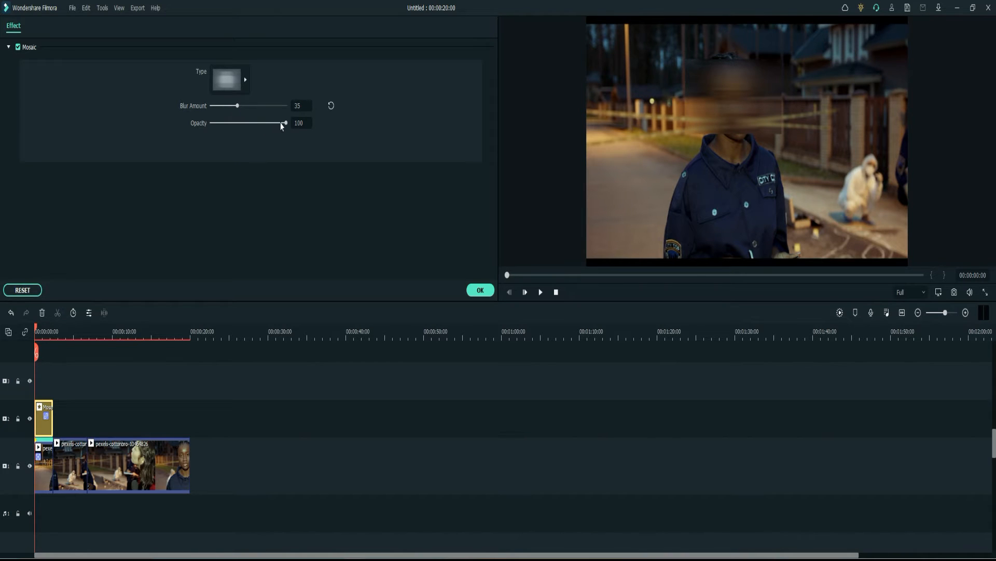
left_click(768, 122)
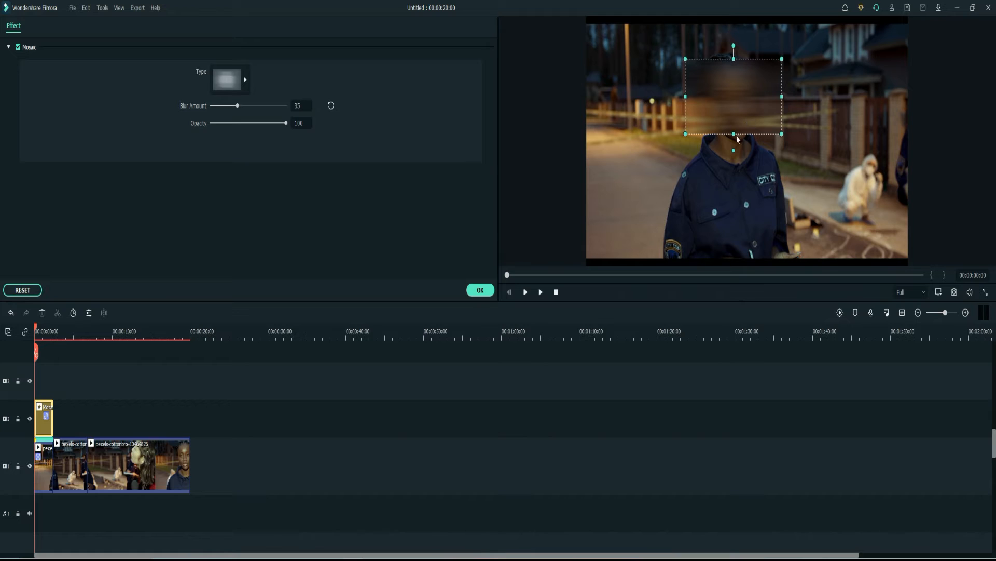
left_click_drag(732, 139, 733, 146)
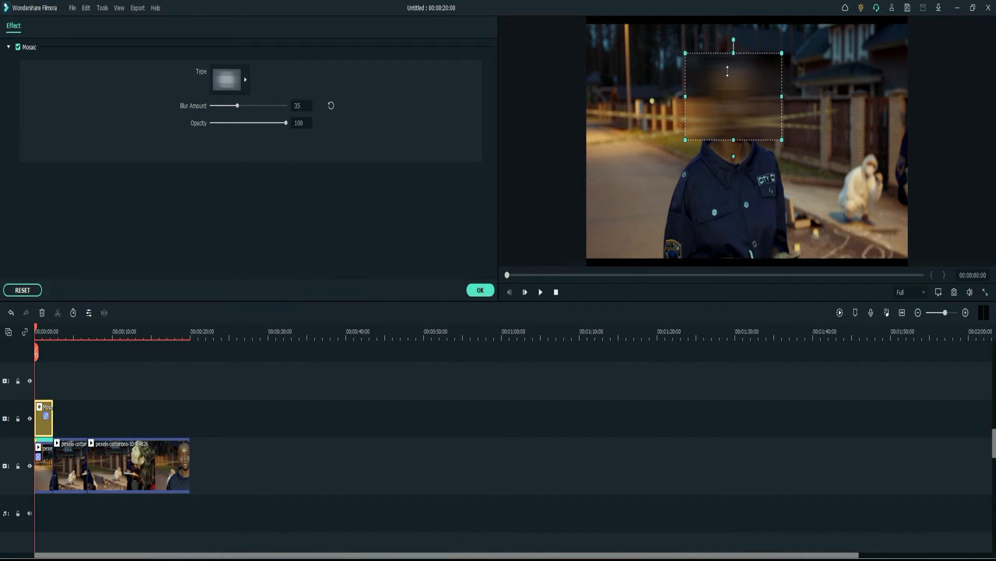
left_click_drag(734, 59, 733, 51)
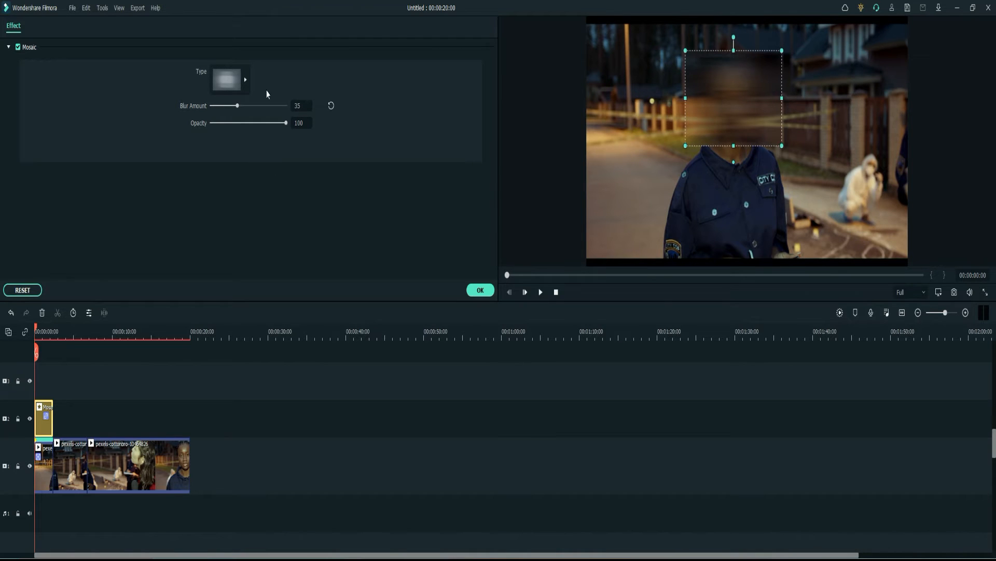
left_click(480, 292)
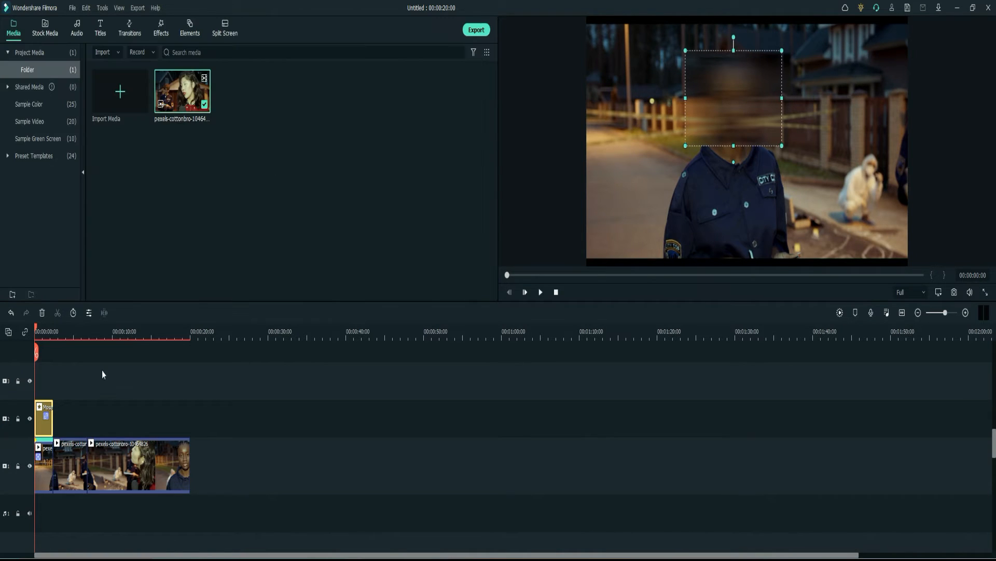
Play back the blurred section and move the playhead to 00:00:07:09 in the third clip, where the officer is in frame again
key("space")
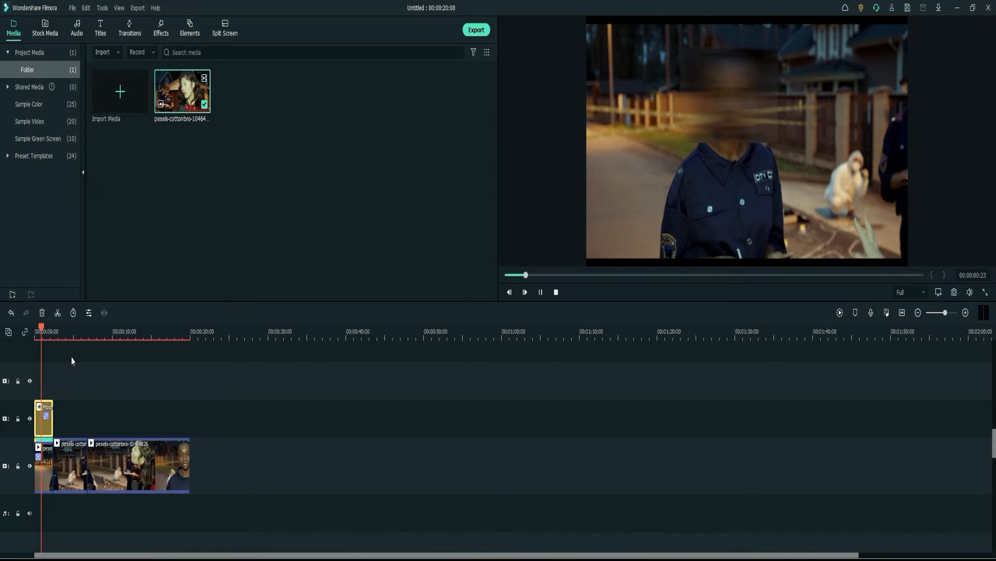
key("space")
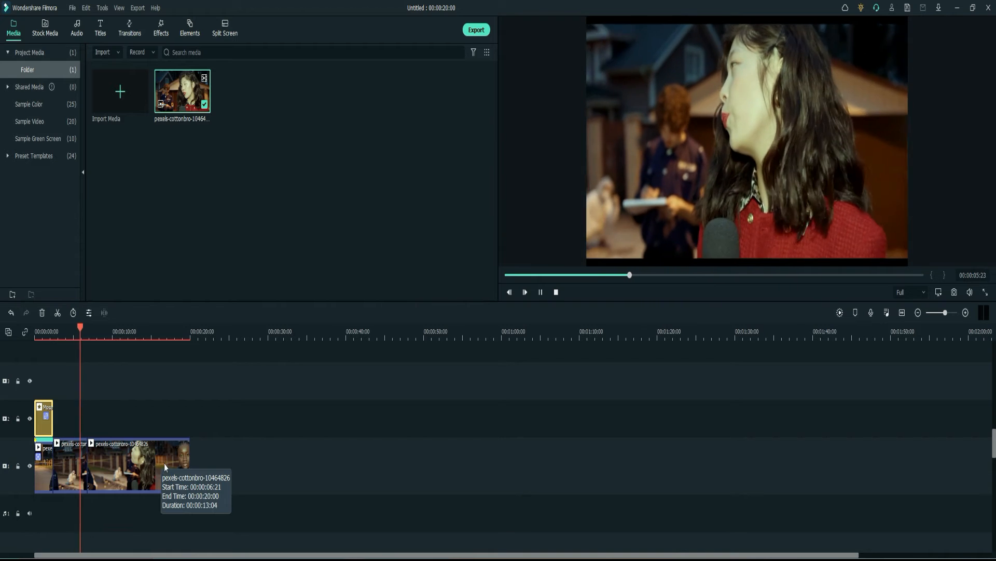
key("space")
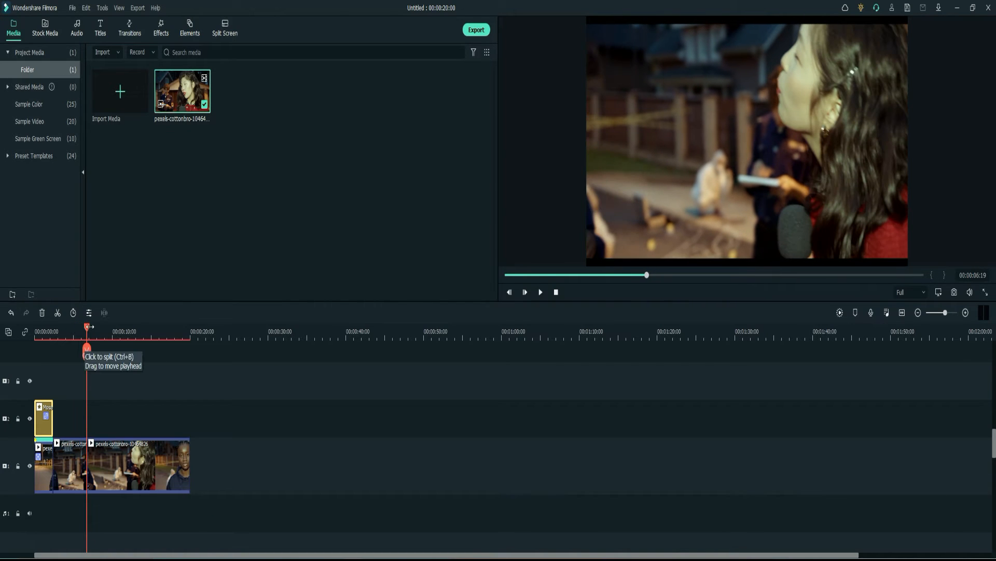
left_click_drag(87, 328, 92, 332)
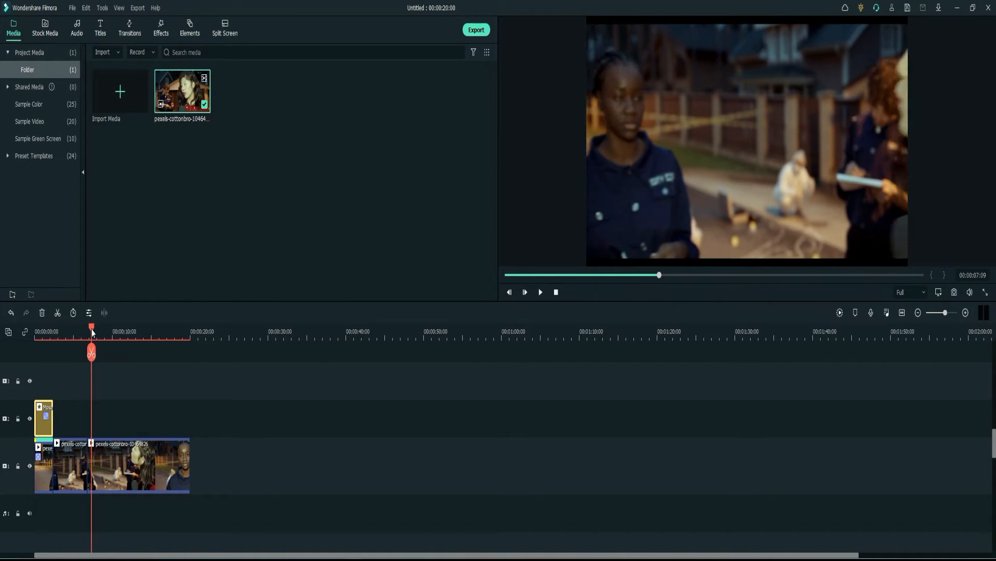
left_click_drag(91, 333, 92, 333)
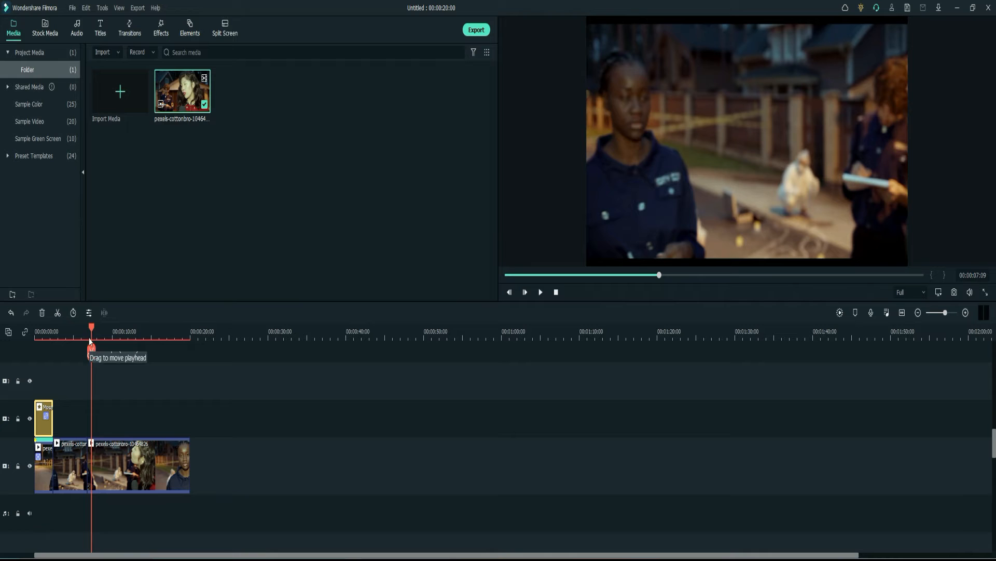
Move the playhead to 00:00:07:08 and enable Motion Tracking on the third clip
left_click_drag(92, 327, 92, 332)
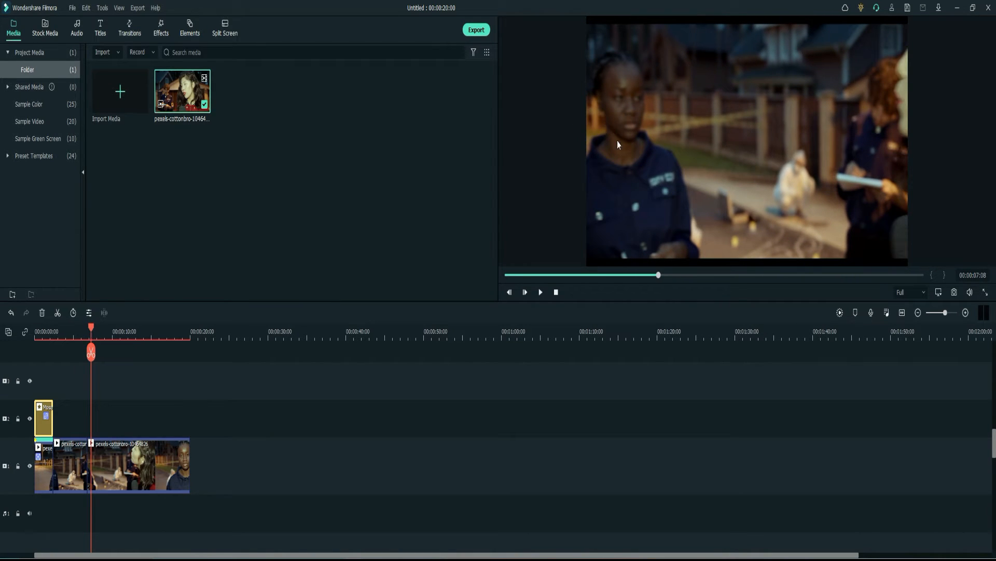
left_click(124, 472)
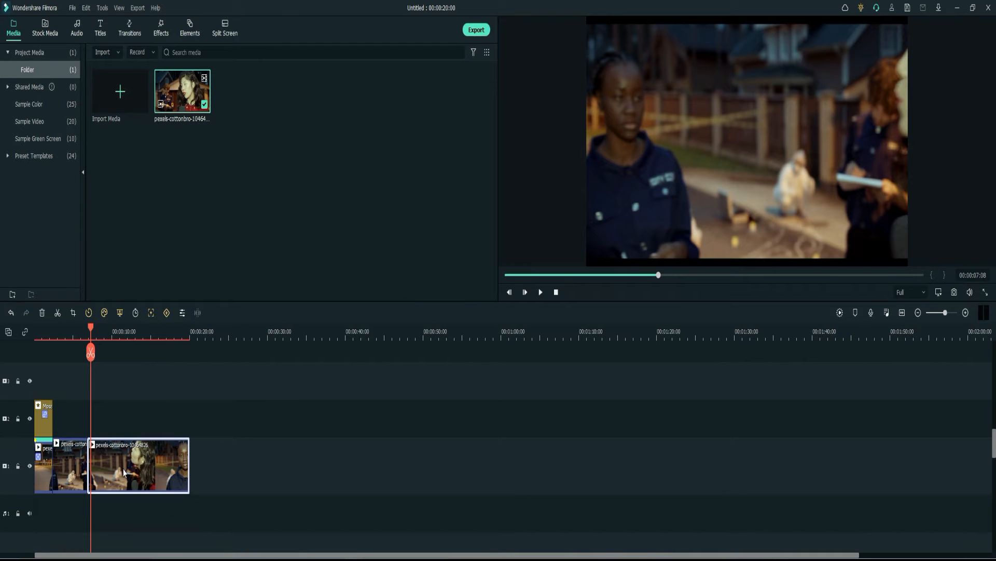
right_click(124, 472)
mouse_move(178, 210)
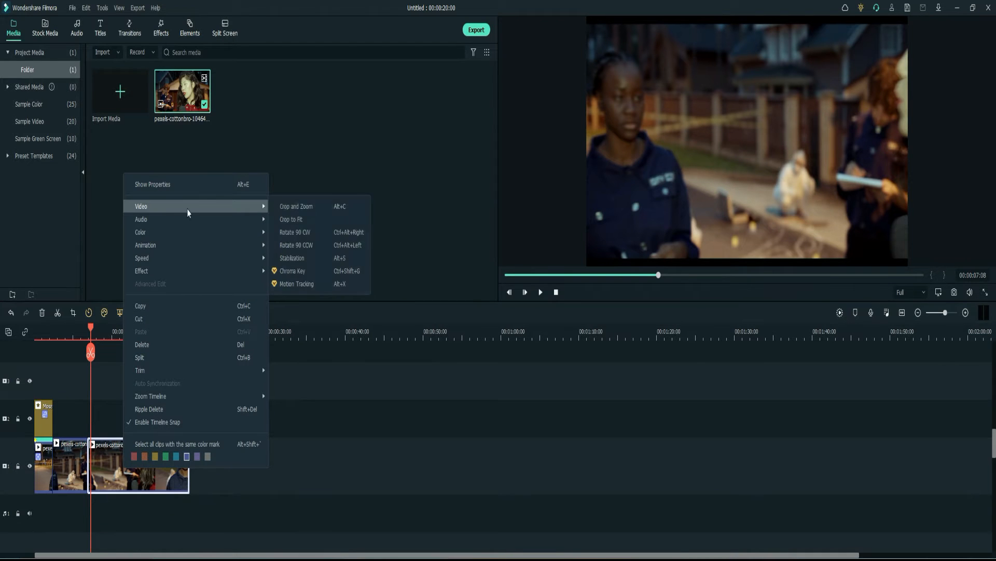
left_click(296, 283)
Fit the tracking box around the officer's head at 00:00:07:08 and run motion tracking on the third clip
left_click_drag(747, 140, 623, 128)
left_click_drag(627, 77, 630, 97)
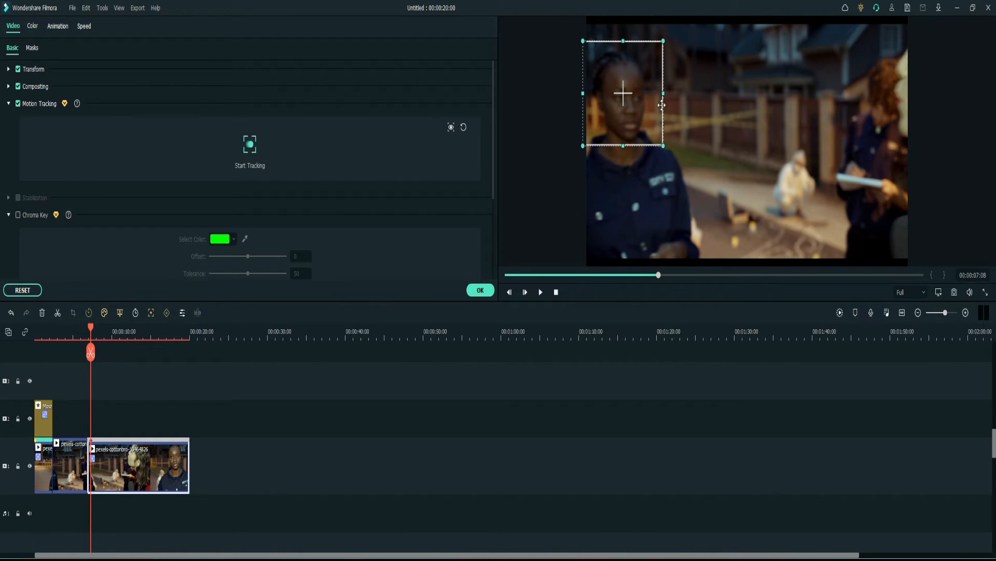
left_click_drag(622, 146, 622, 151)
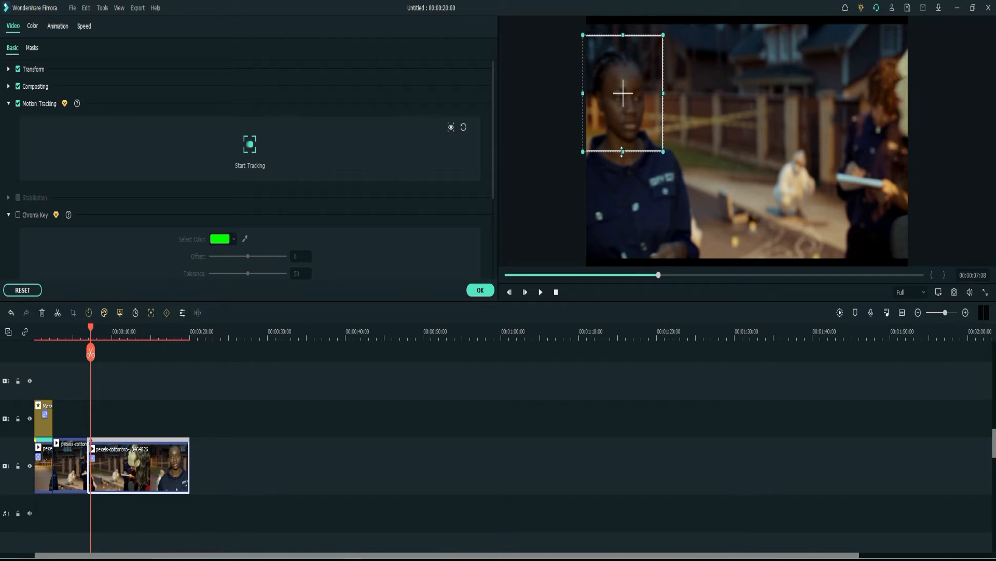
left_click(250, 150)
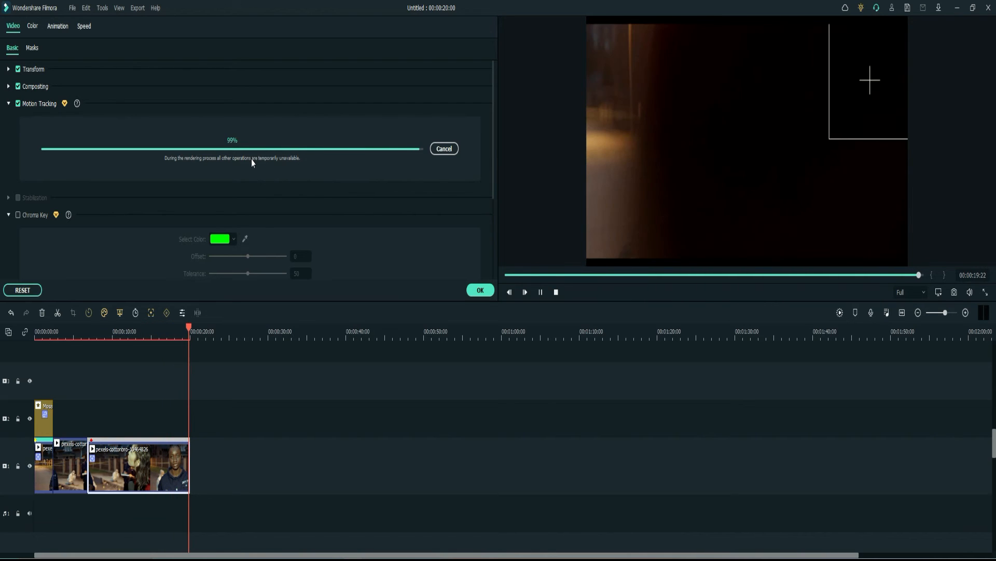
Enlarge the tracking box slightly around the officer's head and attach a mosaic to the third clip's motion track
left_click(633, 129)
left_click_drag(664, 152, 666, 159)
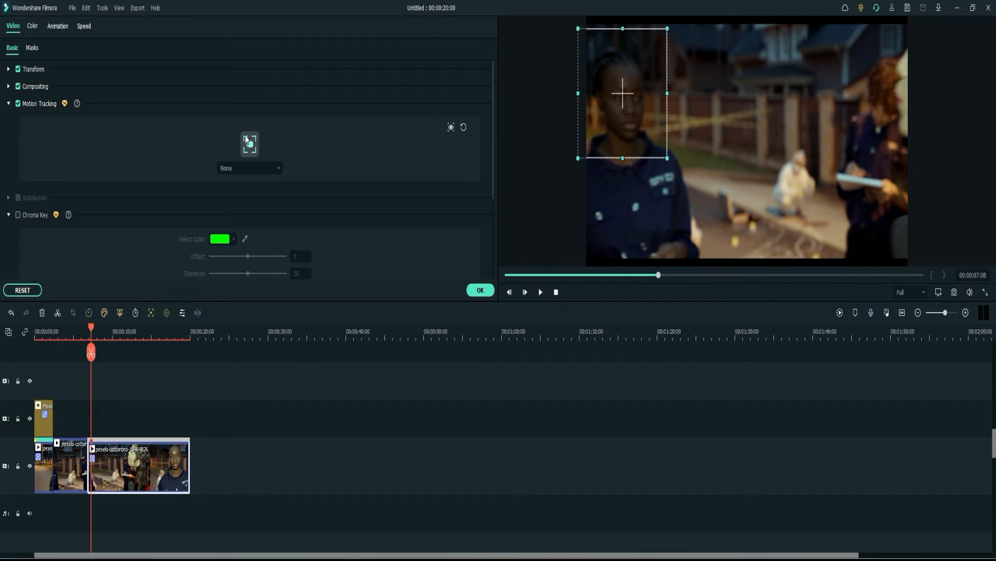
left_click(279, 169)
left_click(264, 224)
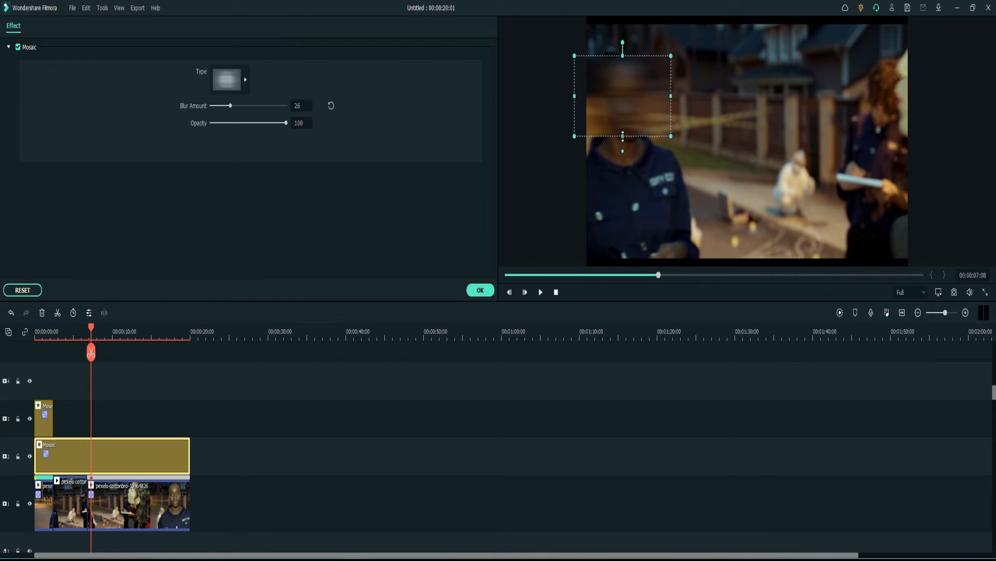
Narrow the new mosaic on both sides and extend it vertically to cover the officer's head
left_click_drag(573, 100, 581, 101)
left_click_drag(671, 102, 666, 102)
left_click_drag(625, 57, 624, 44)
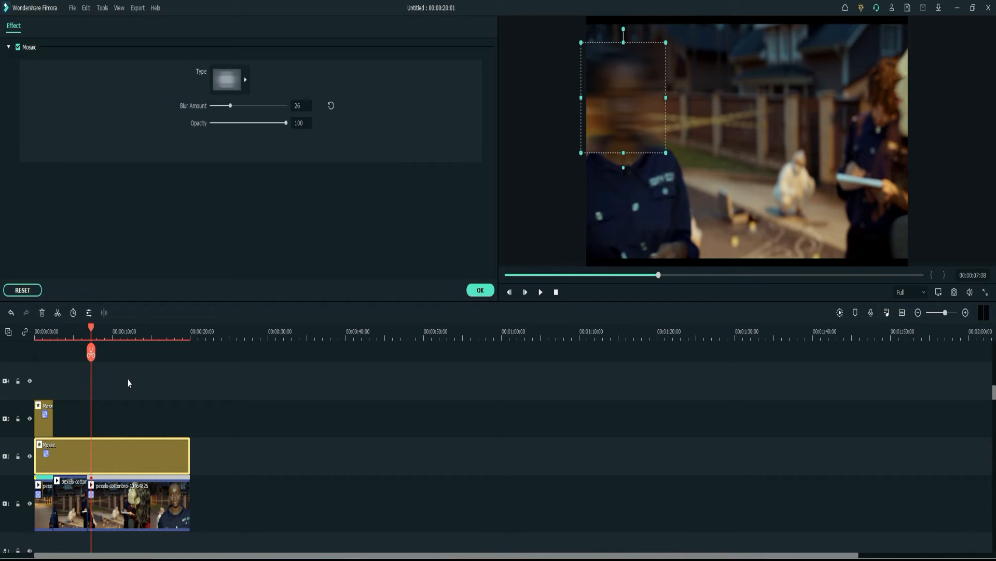
Play back the tracked mosaic over the third clip and bring the playhead back to 00:00:12:03
key("space")
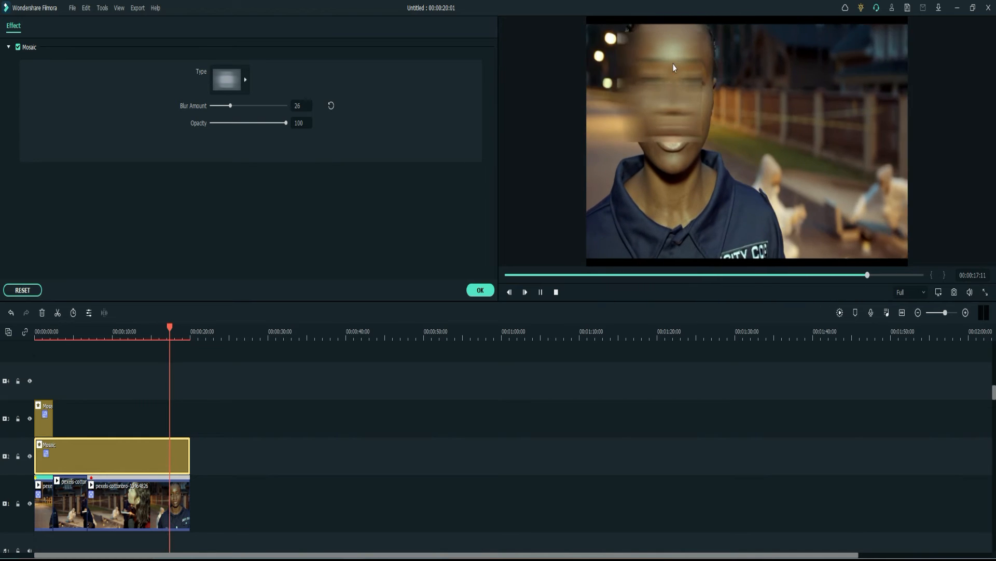
key("space")
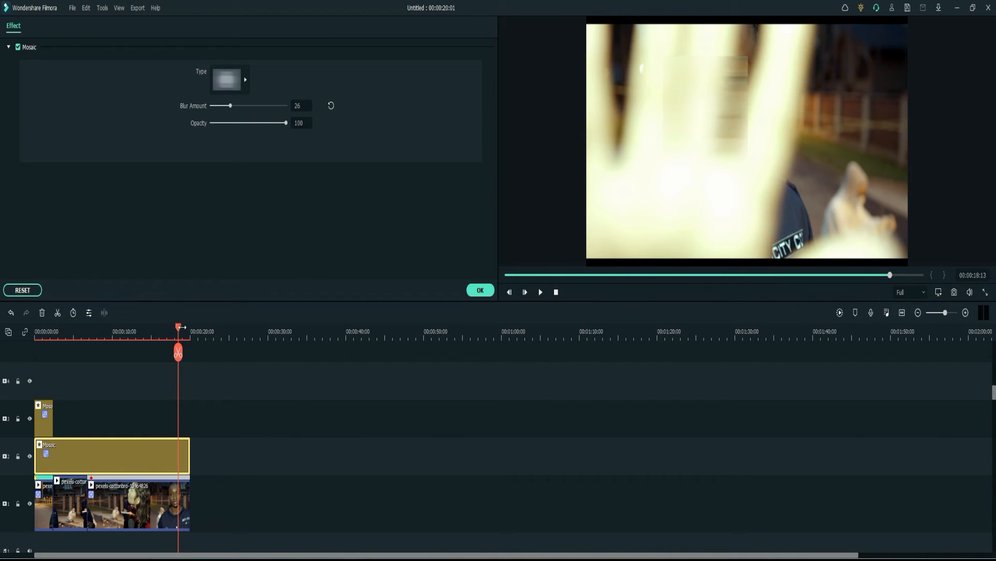
left_click_drag(178, 329, 128, 330)
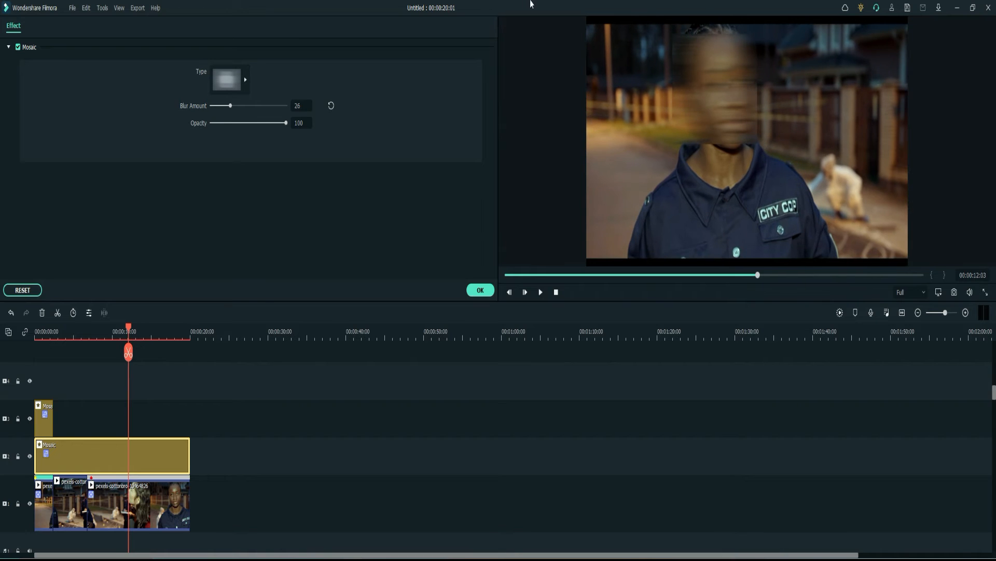
Enlarge the mosaic over the officer's whole head and neck at 00:00:12:03, and enlarge it further at 00:00:17:20
left_click(706, 108)
left_click_drag(714, 32, 714, 11)
left_click_drag(715, 144, 715, 175)
left_click_drag(758, 93, 772, 94)
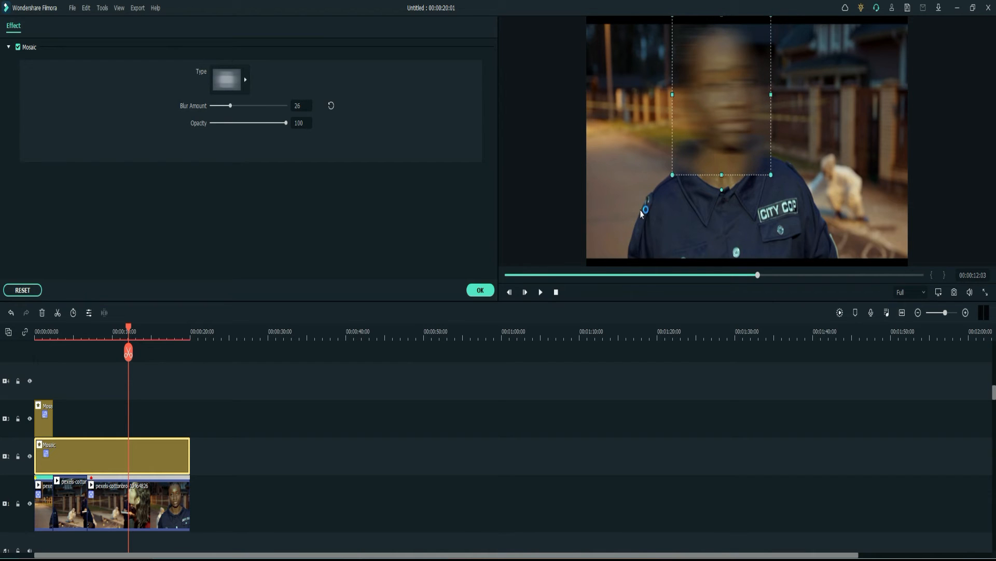
left_click_drag(129, 348, 174, 369)
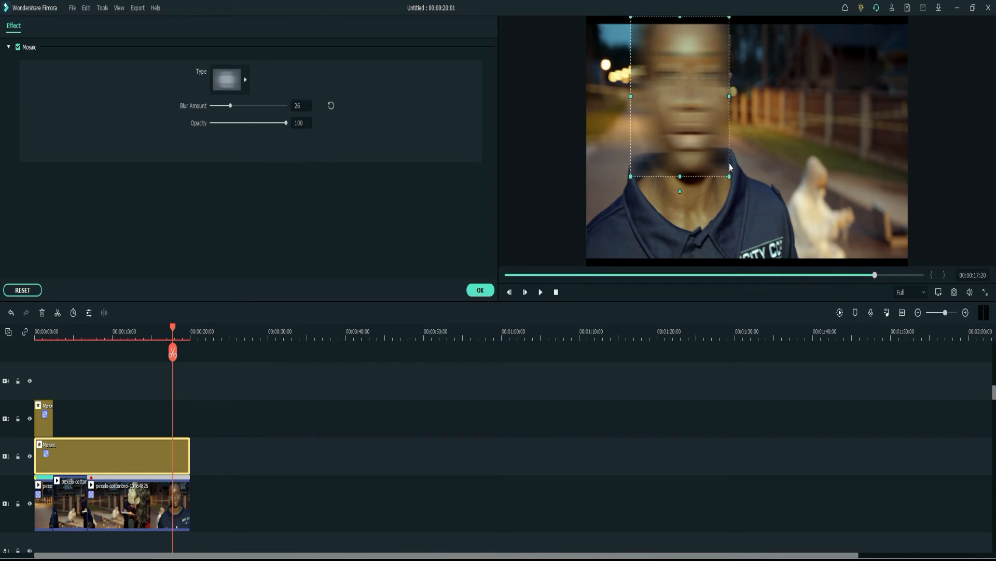
mouse_move(730, 177)
left_mouse_down()
mouse_move(742, 193)
mouse_move(741, 184)
left_mouse_up()
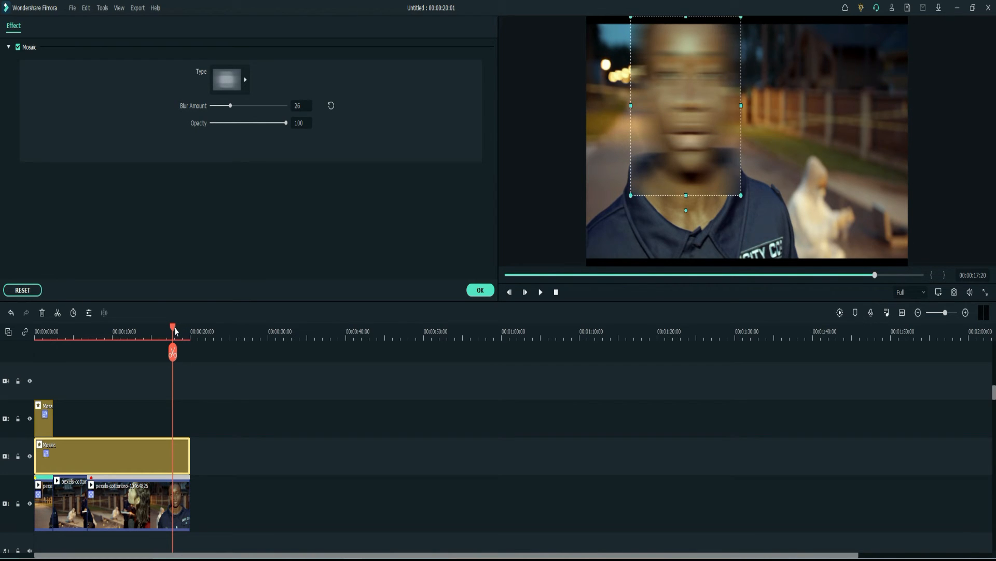
Play back the third clip from 00:00:06:19 to check the enlarged mosaic
left_click_drag(175, 331, 88, 345)
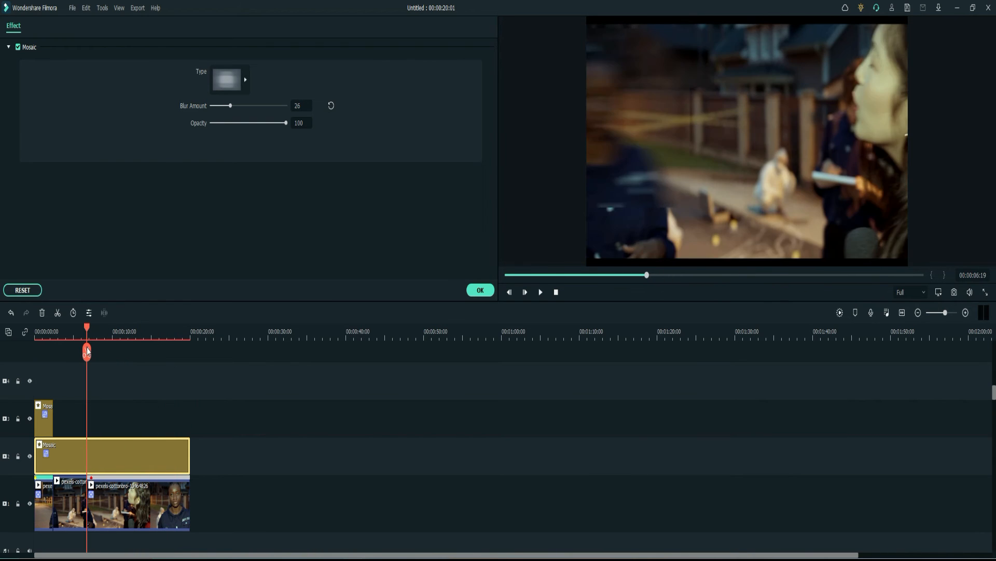
key("space")
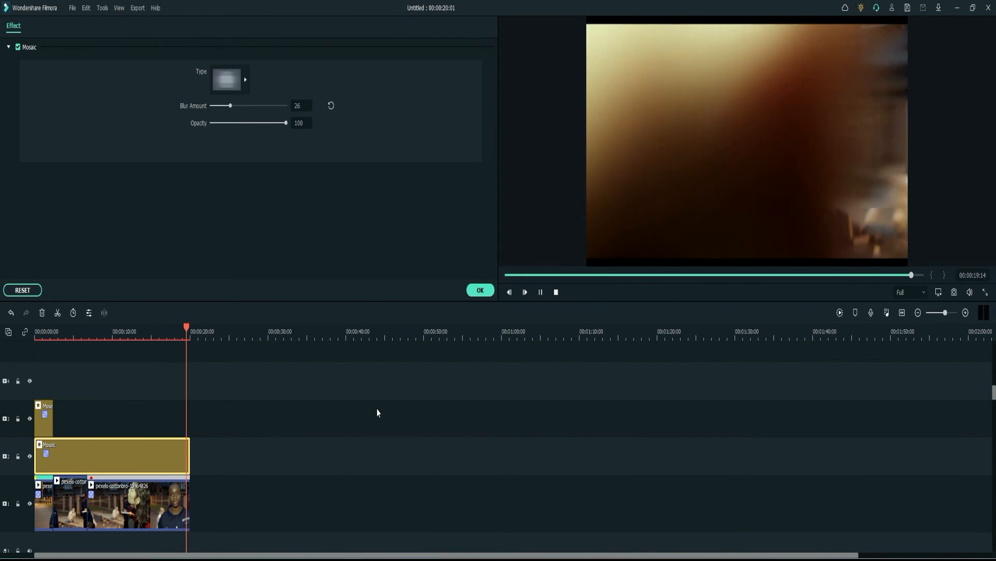
Return the playhead to the start, move the second mosaic to begin at 00:00:06:21, and trim its end to match the third clip
left_click_drag(191, 329, 34, 353)
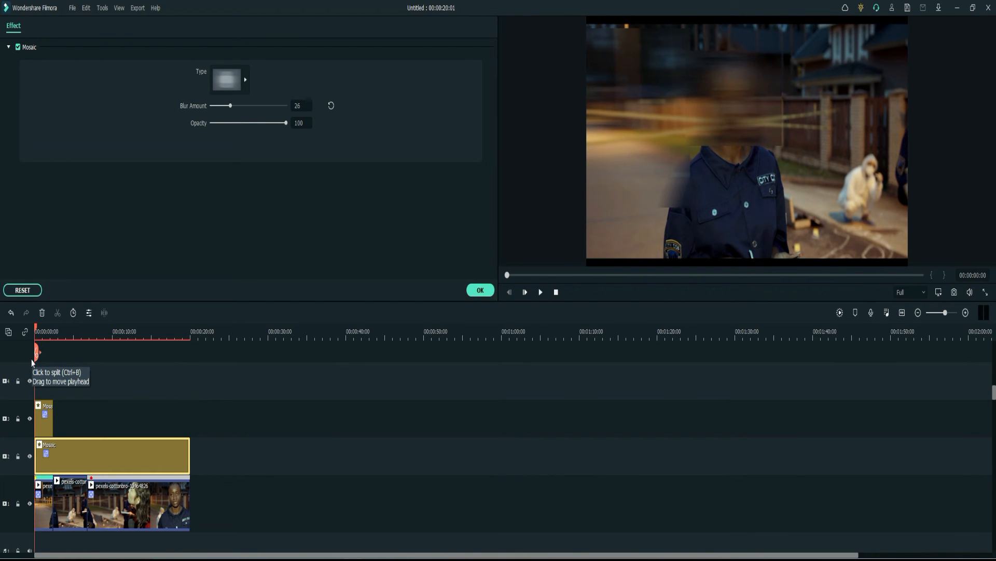
left_click_drag(103, 461, 158, 461)
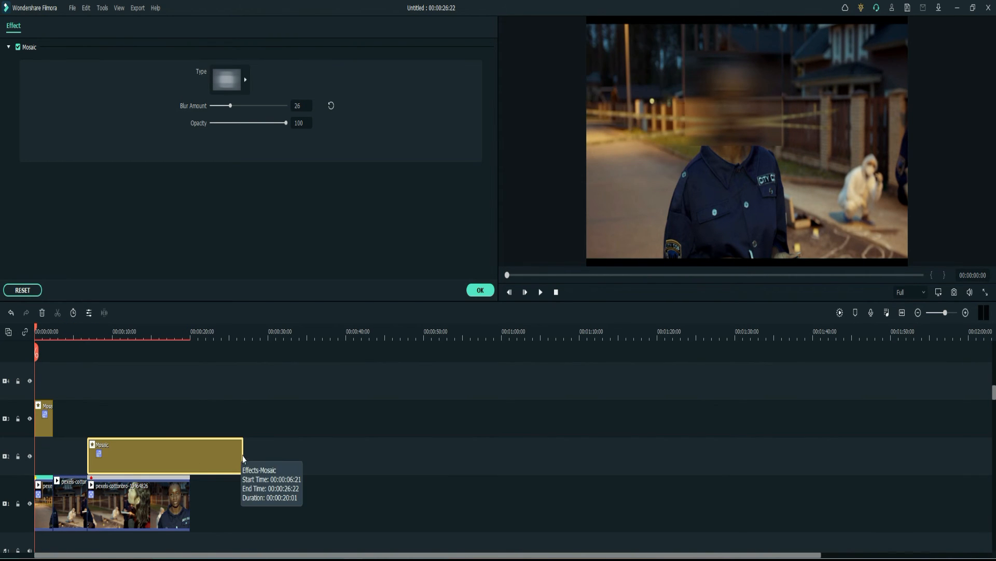
left_click_drag(243, 458, 190, 457)
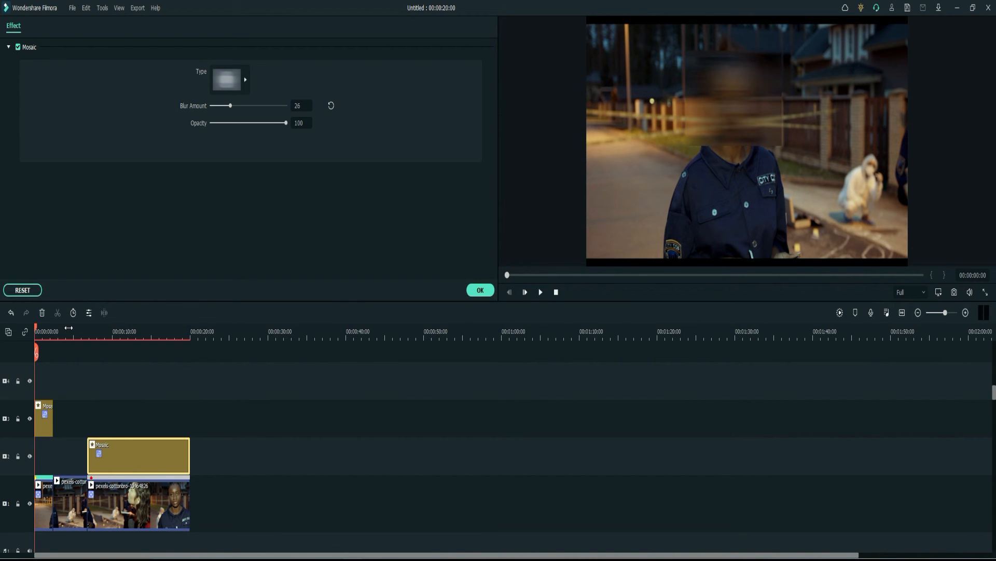
Play back the video from the start and recheck the blurred face around 00:00:10:21 and from the beginning of the third clip
key("space")
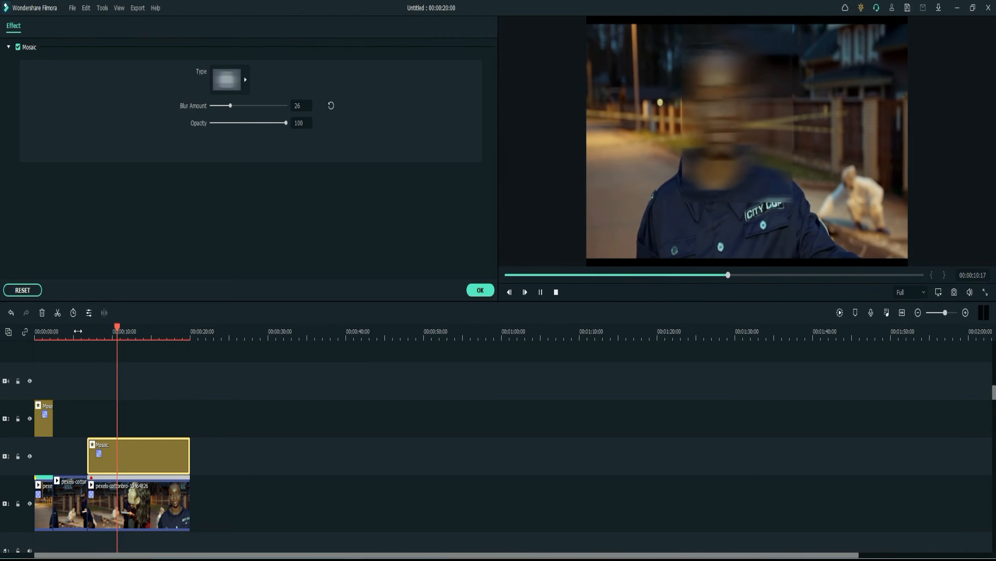
key("space")
left_click_drag(134, 330, 114, 339)
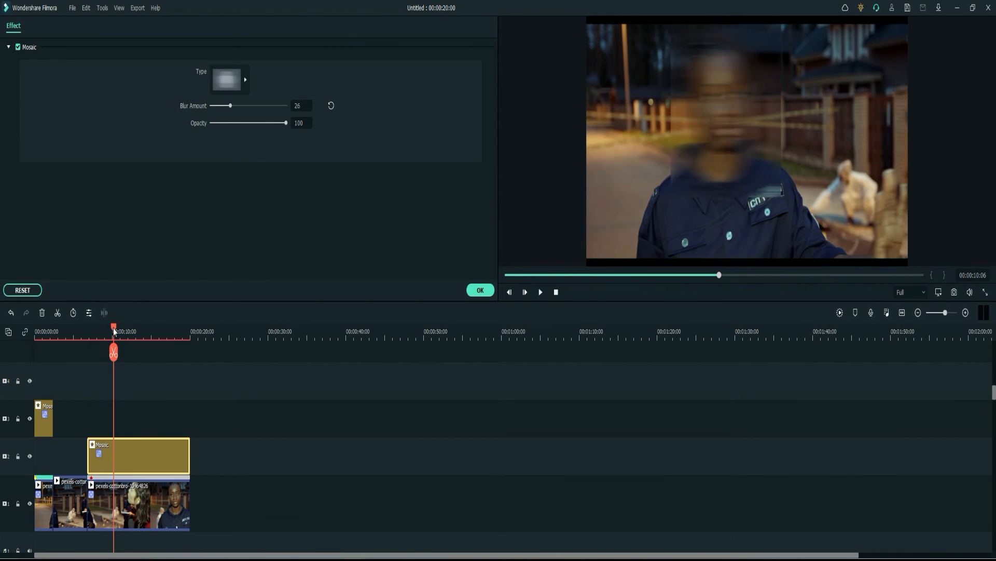
left_click_drag(115, 331, 119, 331)
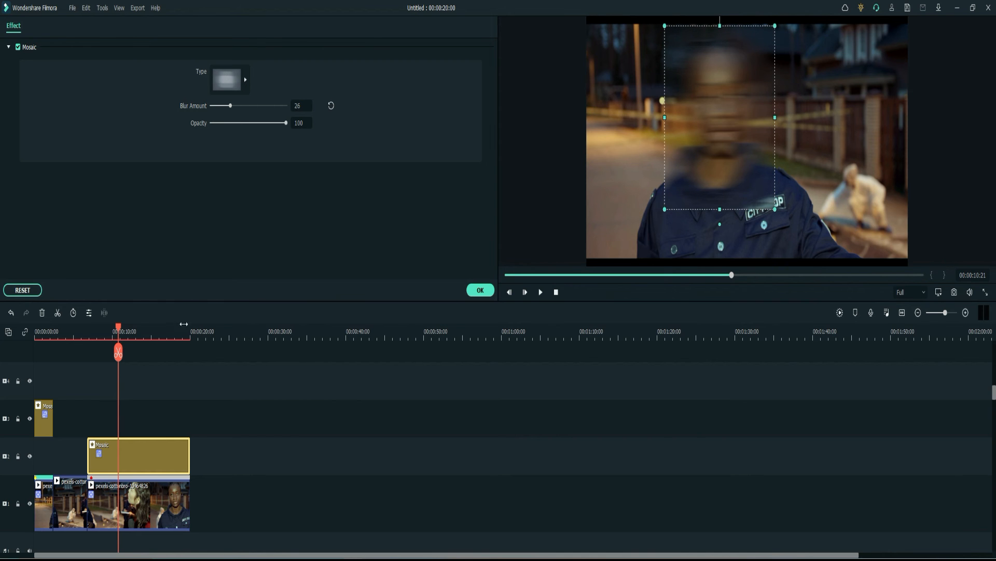
left_click_drag(119, 331, 87, 346)
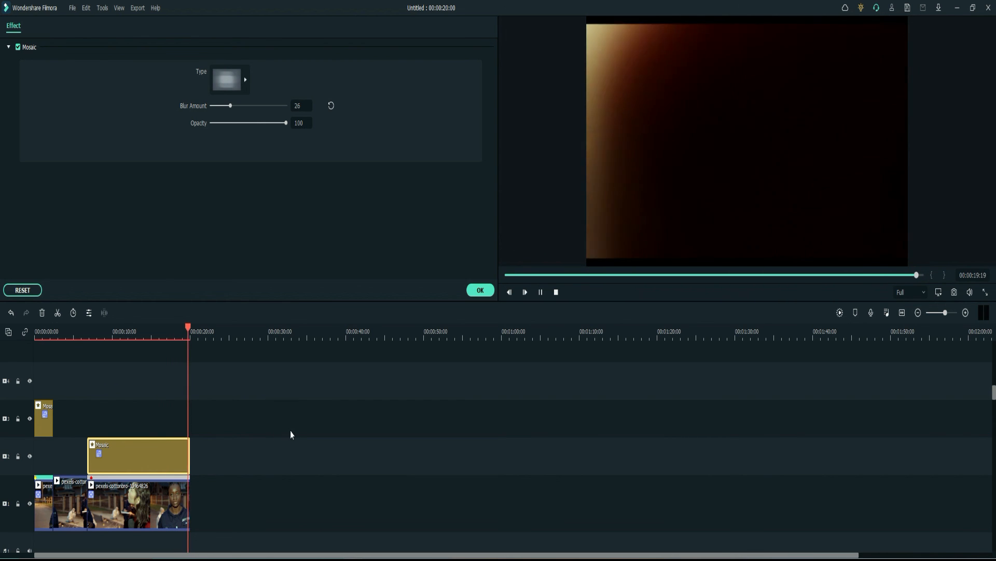
key("space")
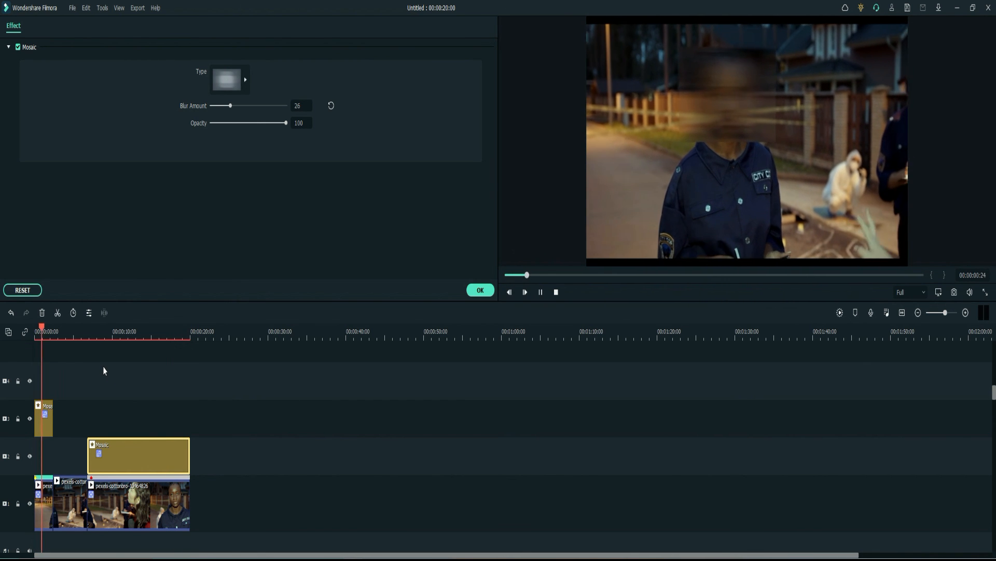